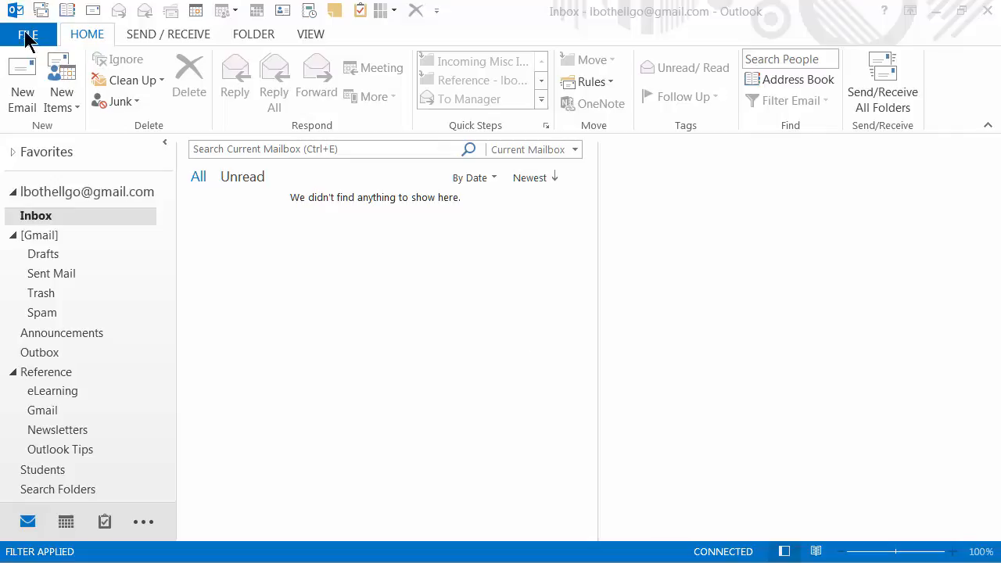
Start a new email message, place the cursor in its body, and switch to the draft text in Crimson Editor
{"action": "left_click", "coordinate": [22, 84]}
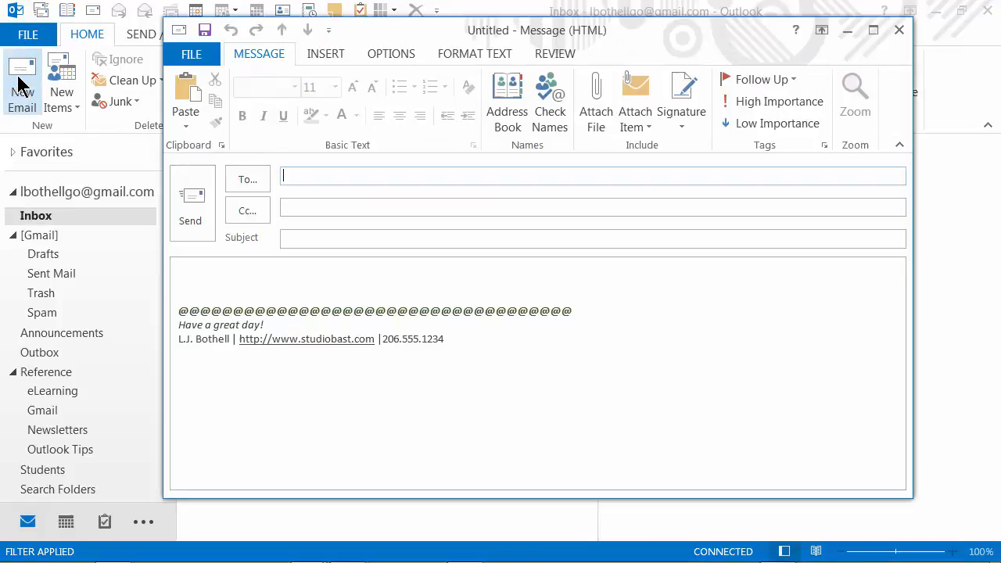
{"action": "left_click", "coordinate": [240, 270]}
{"action": "key", "text": "alt+Tab"}
{"action": "key", "text": "Tab"}
{"action": "key", "text": "Tab"}
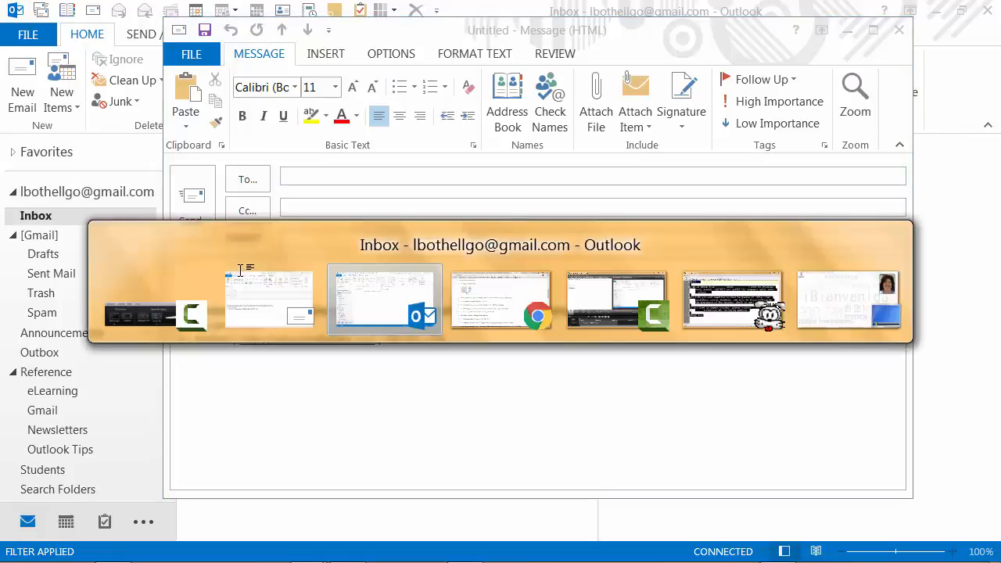
{"action": "key", "text": "alt+Tab"}
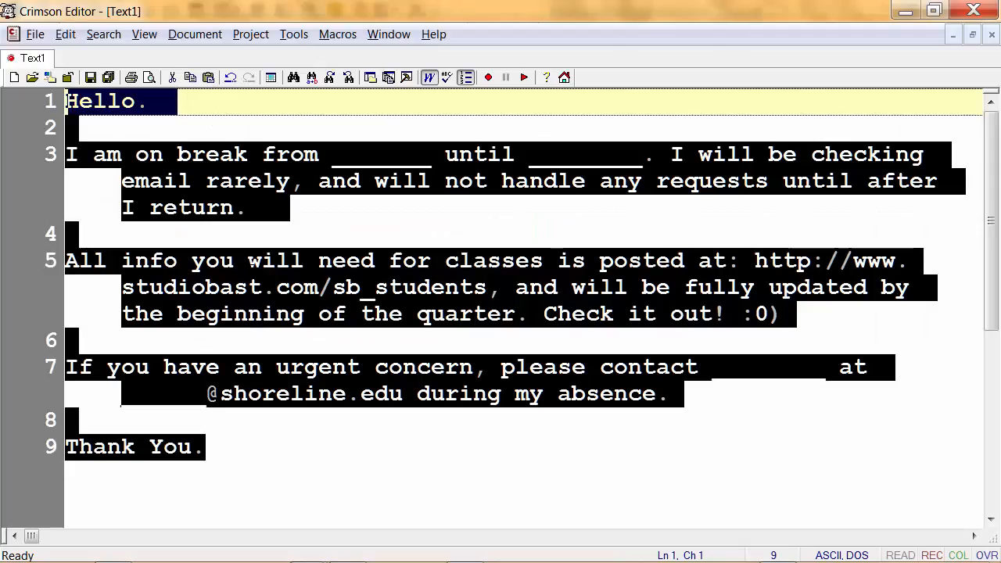
Copy the whole draft from "Hello." to "Thank You." and paste it above the signature in the new Outlook message
{"action": "left_click", "coordinate": [240, 271]}
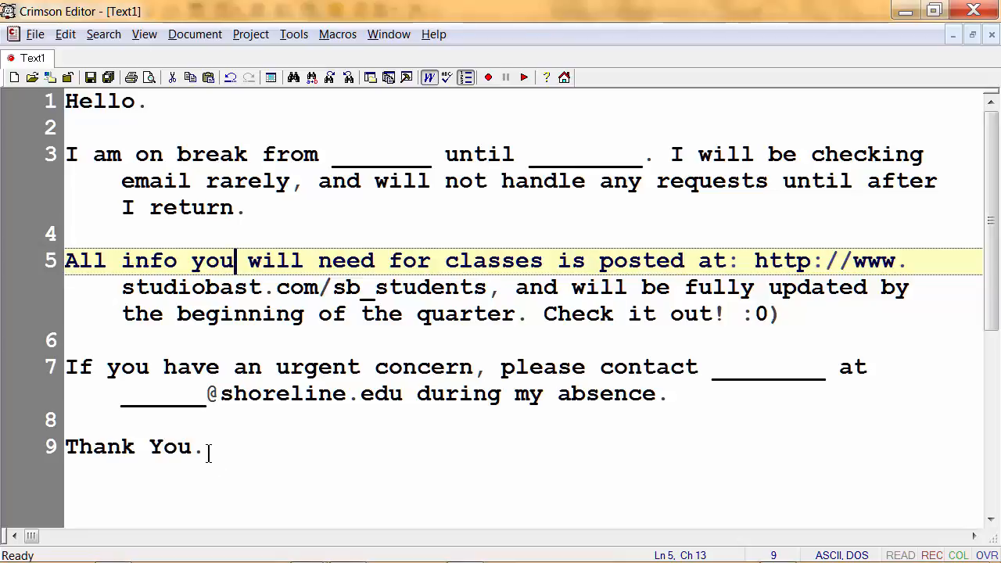
{"action": "left_click_drag", "start_coordinate": [209, 447], "coordinate": [49, 107]}
{"action": "key", "text": "ctrl+c"}
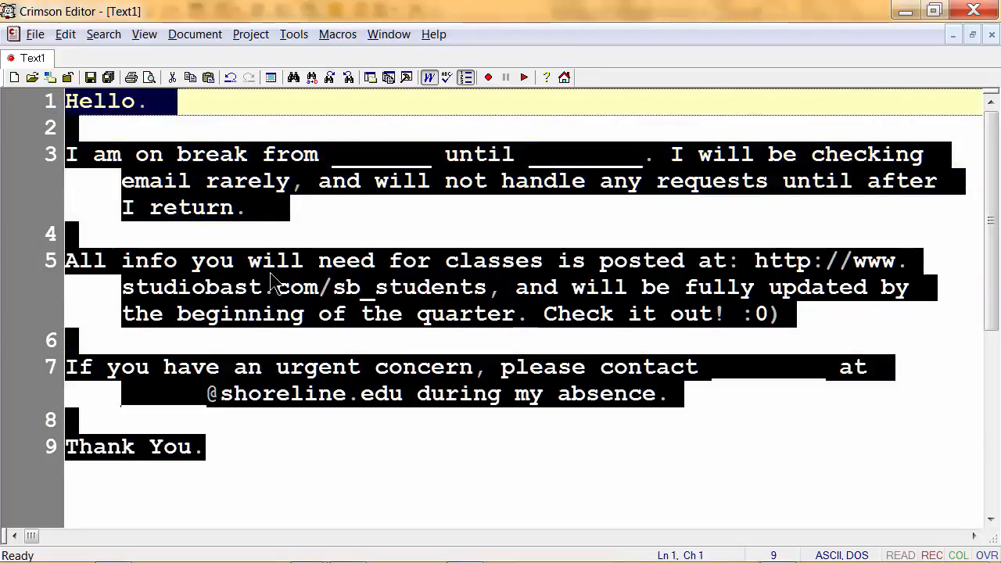
{"action": "mouse_move", "coordinate": [309, 557]}
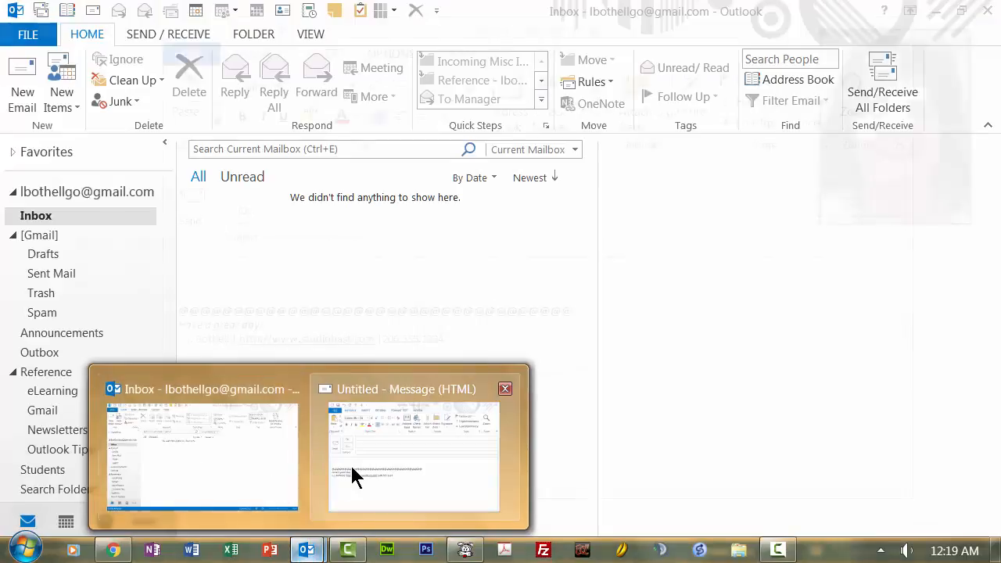
{"action": "left_click", "coordinate": [384, 457]}
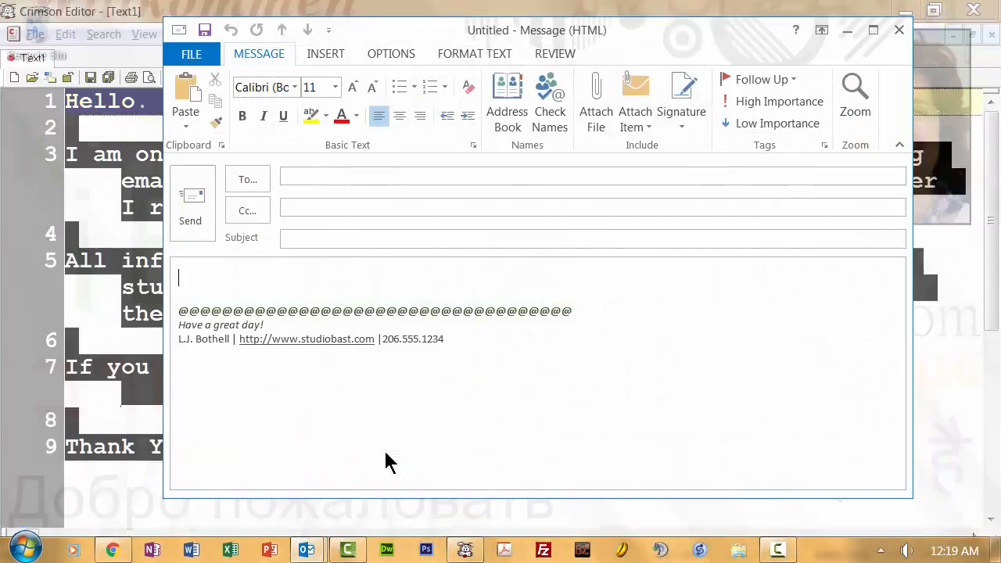
{"action": "left_click", "coordinate": [213, 274]}
{"action": "key", "text": "ctrl+v"}
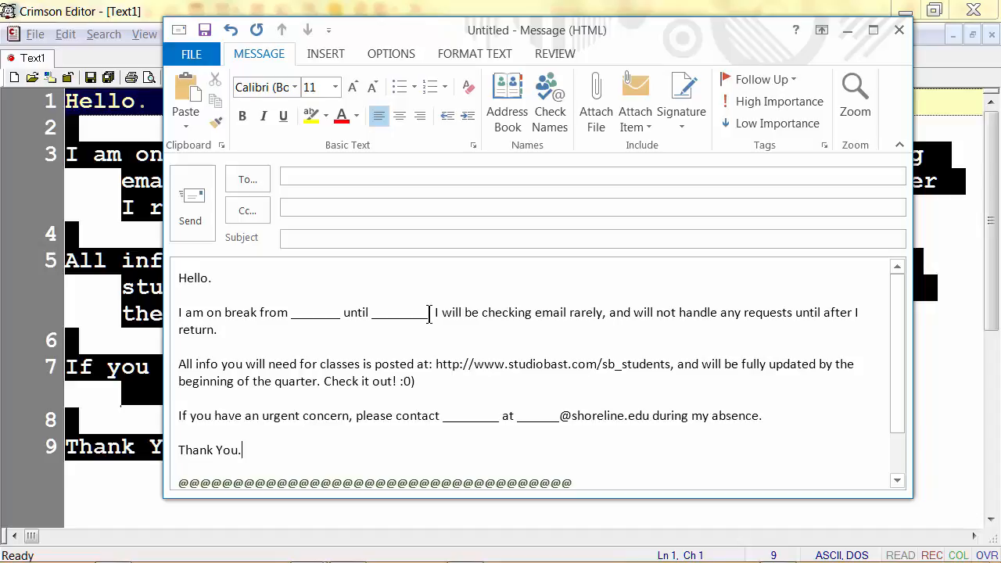
Reword the opening sentence to start "I am on vacation, will be checking email rarely", dropping the date blanks
{"action": "left_click_drag", "start_coordinate": [429, 313], "coordinate": [239, 312]}
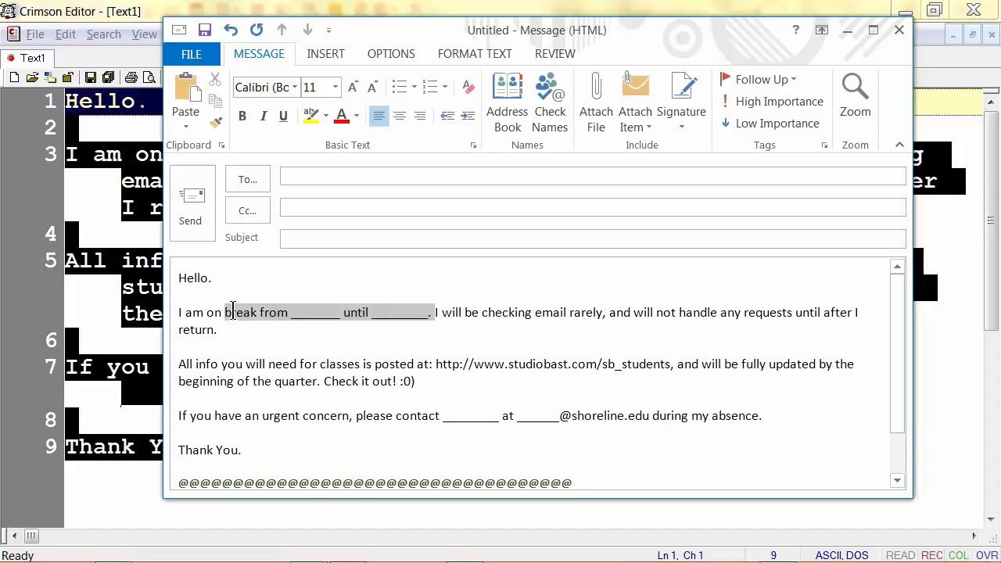
{"action": "type", "text": "vacation"}
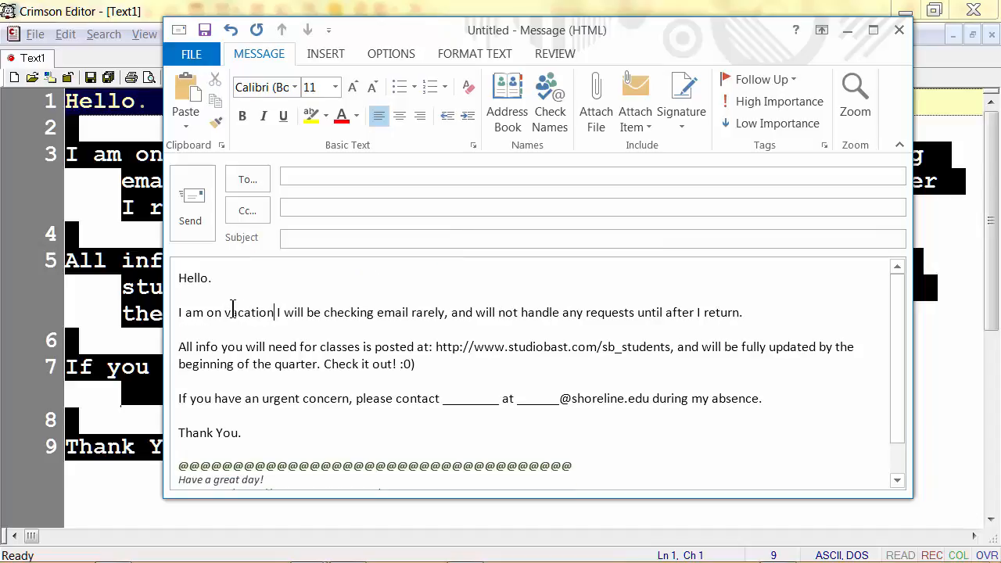
{"action": "type", "text": ", and"}
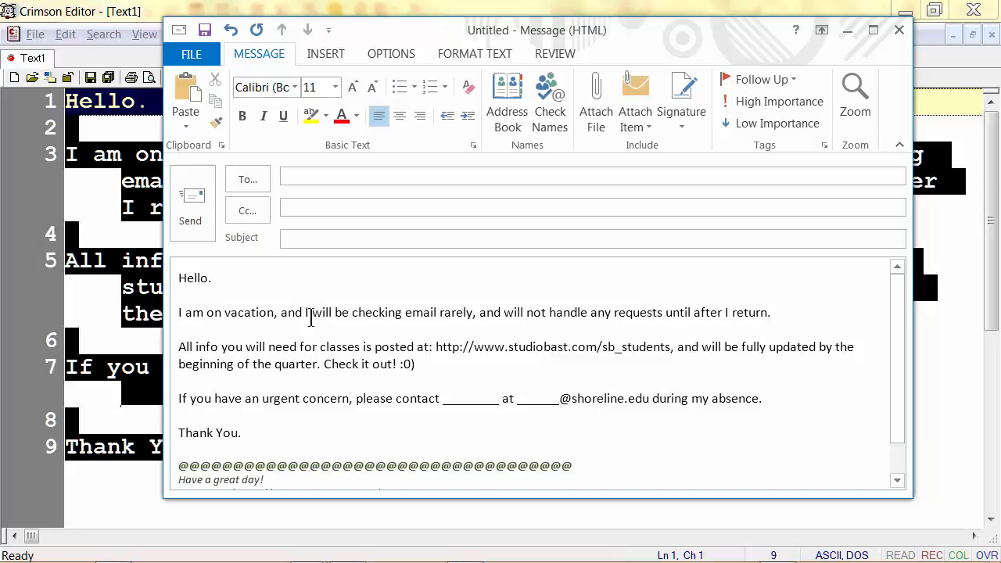
{"action": "left_click_drag", "start_coordinate": [315, 312], "coordinate": [286, 312]}
{"action": "key", "text": "Delete"}
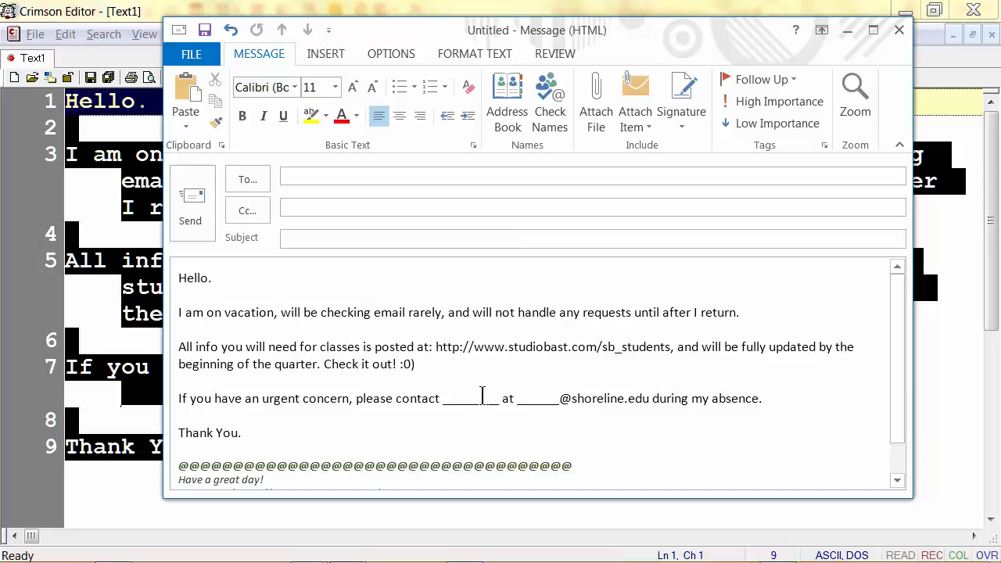
Replace the blank after "please contact" with the contact's name
{"action": "left_click_drag", "start_coordinate": [497, 402], "coordinate": [444, 399]}
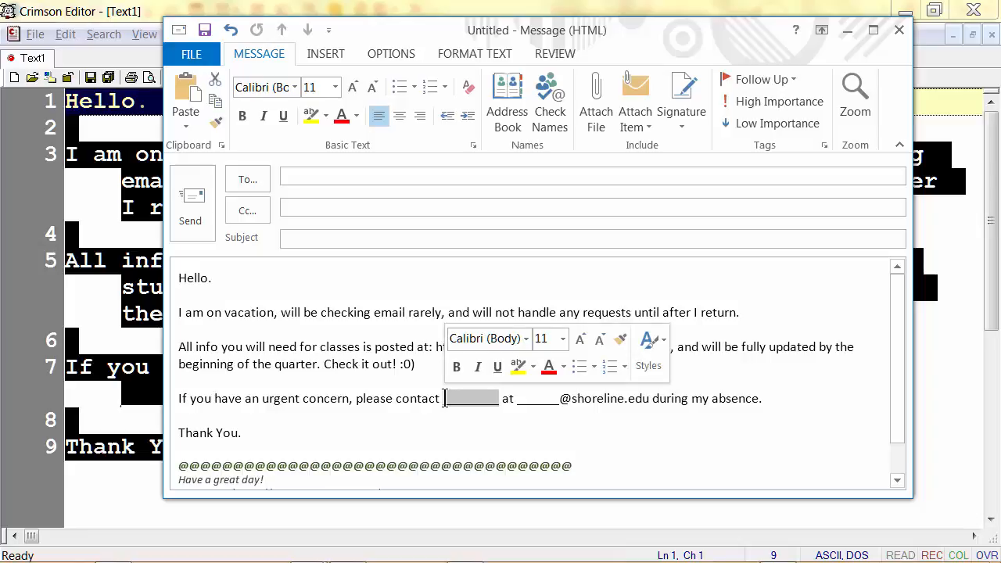
{"action": "type", "text": "Lady B"}
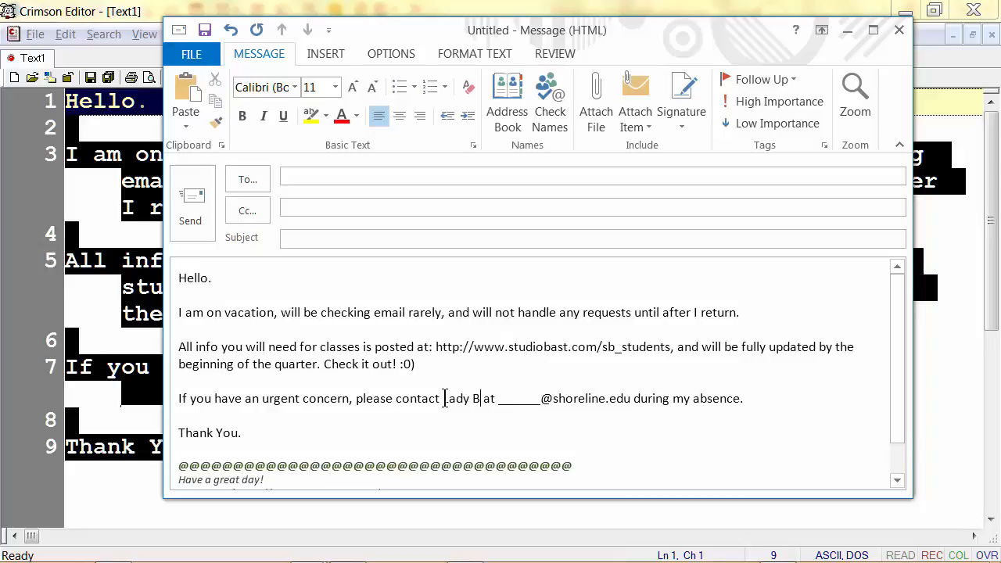
{"action": "type", "text": "oxx"}
{"action": "key", "text": "BackSpace"}
{"action": "key", "text": "BackSpace"}
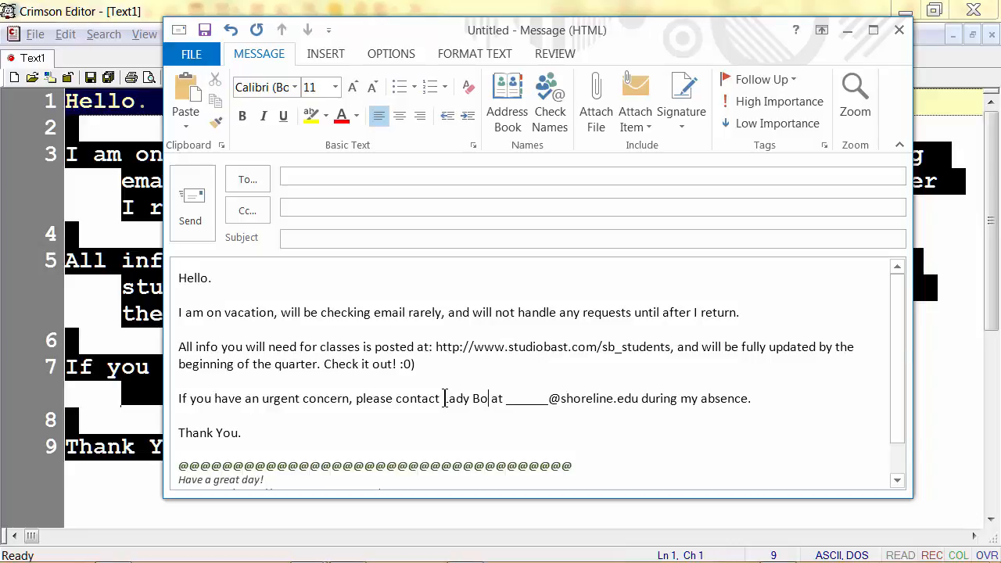
{"action": "type", "text": "ss"}
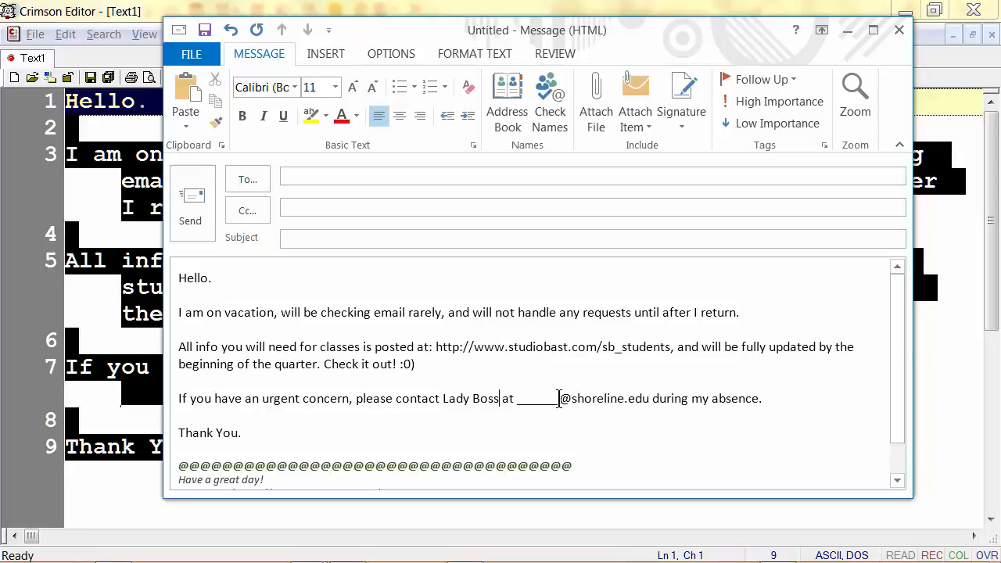
Complete the contact's e-mail address by replacing the blank in the urgent-concern sentence
{"action": "left_click_drag", "start_coordinate": [558, 399], "coordinate": [517, 399]}
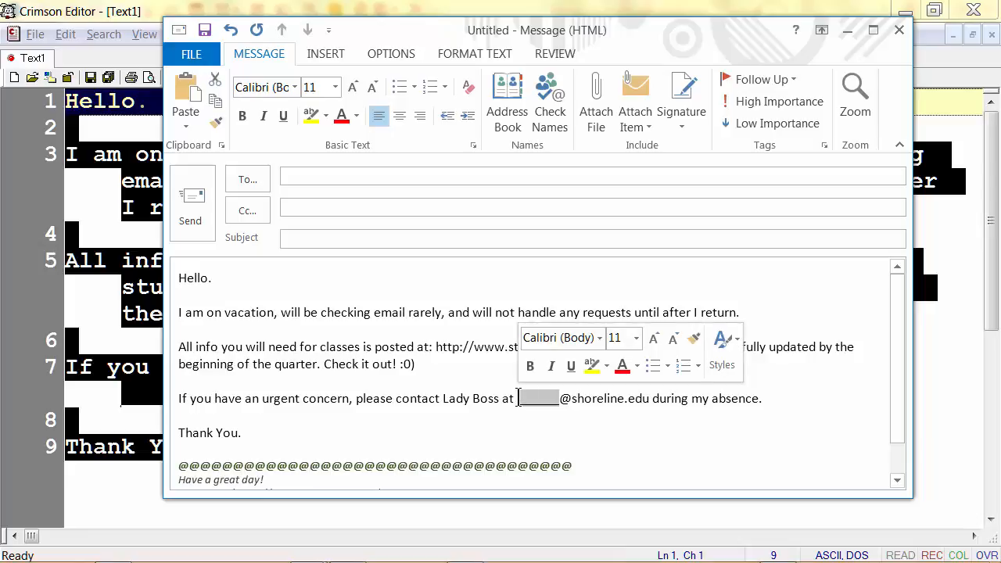
{"action": "key", "text": "Delete"}
{"action": "type", "text": "l.bos"}
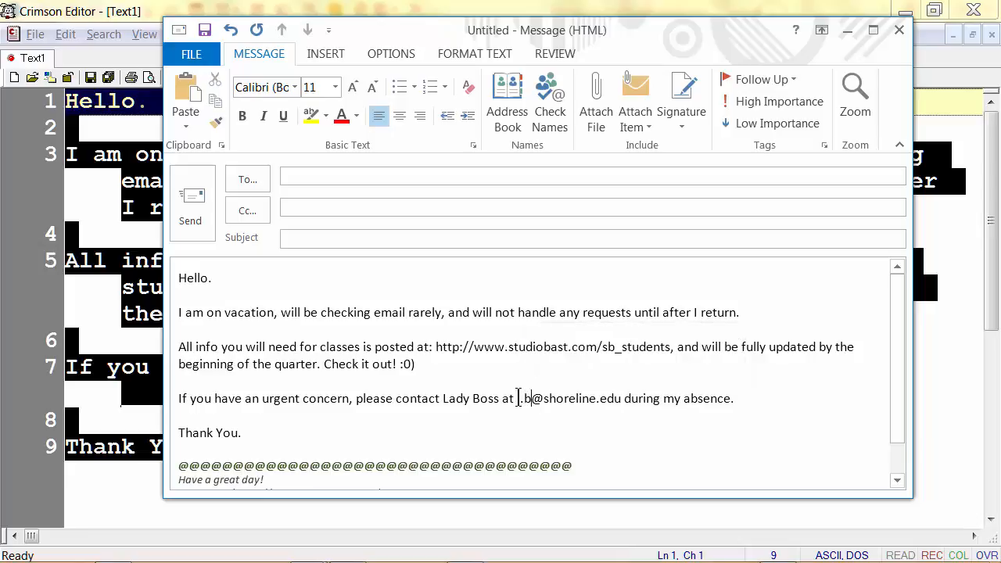
{"action": "type", "text": "s"}
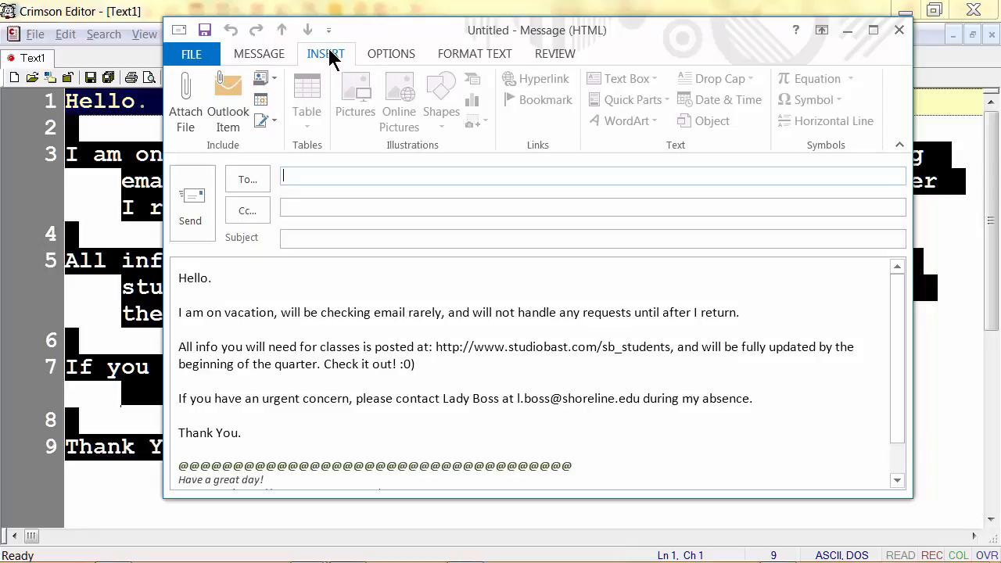
{"action": "left_click", "coordinate": [383, 346]}
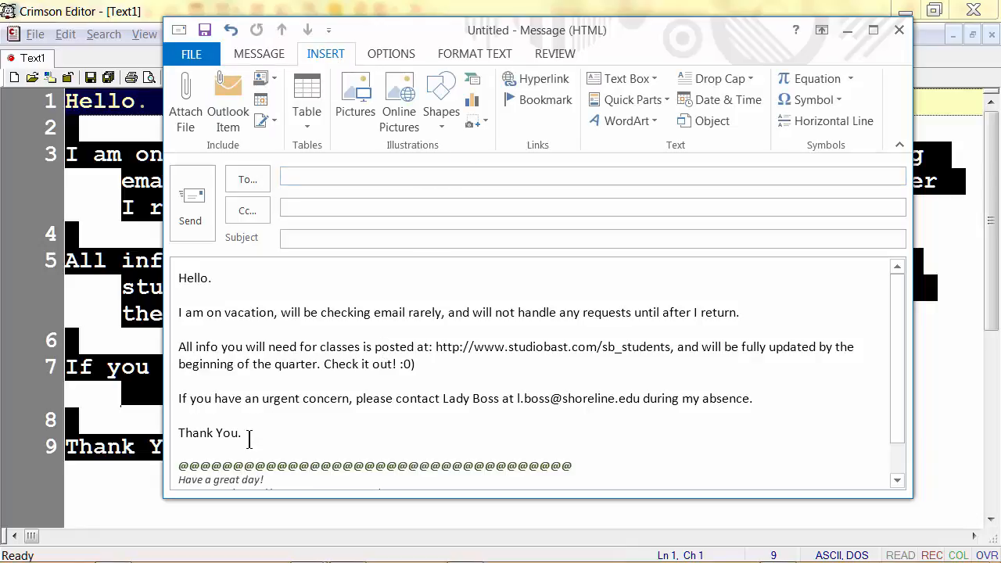
{"action": "left_click_drag", "start_coordinate": [244, 434], "coordinate": [168, 274]}
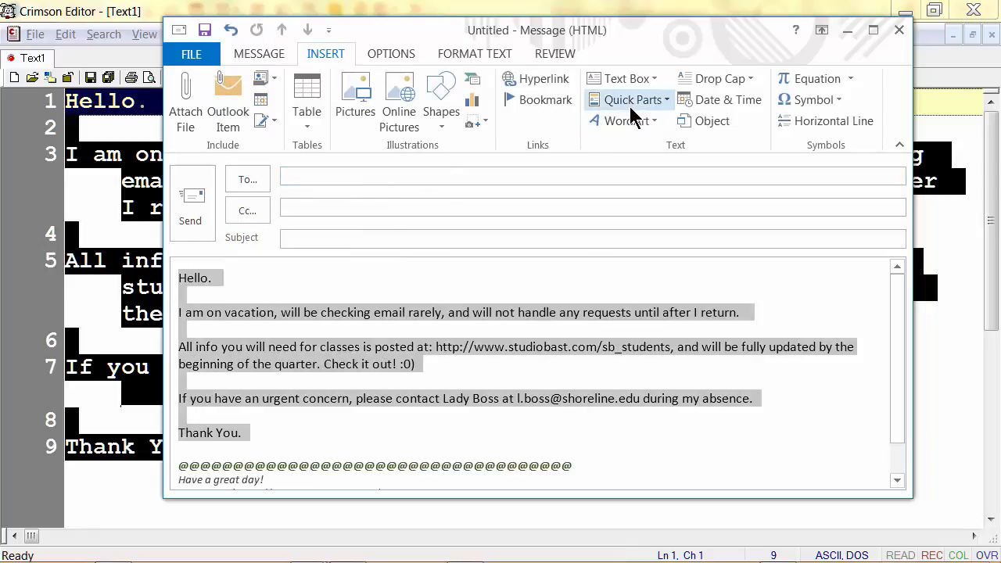
{"action": "left_click", "coordinate": [448, 402]}
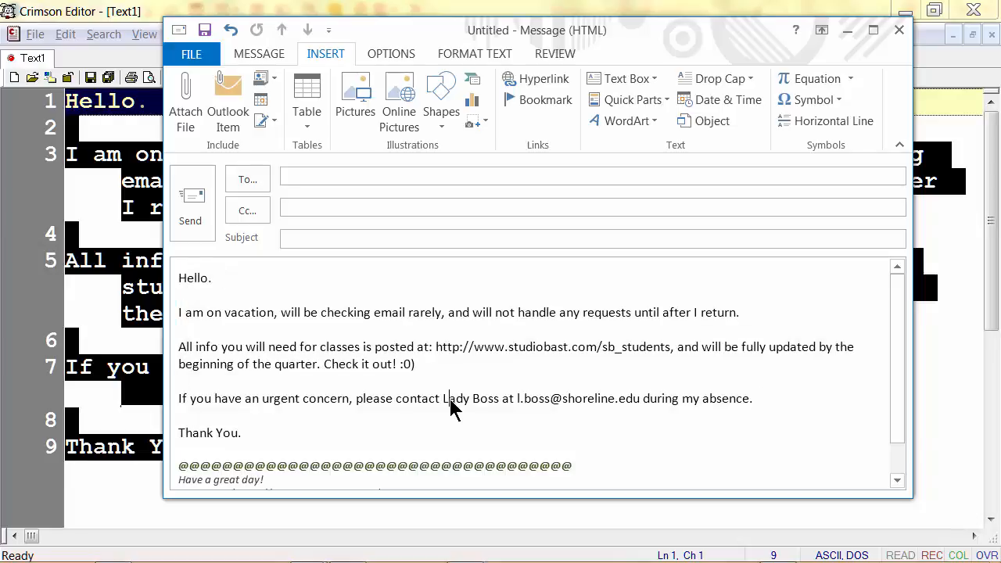
Begin saving the message as a file and choose the Outlook Template (*.oft) format
{"action": "left_click", "coordinate": [192, 54]}
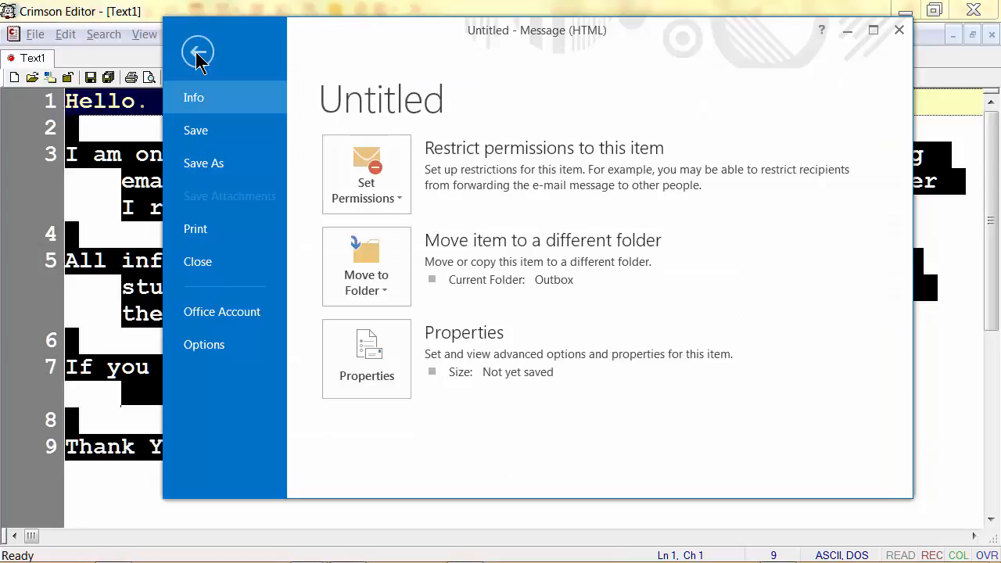
{"action": "left_click", "coordinate": [202, 166]}
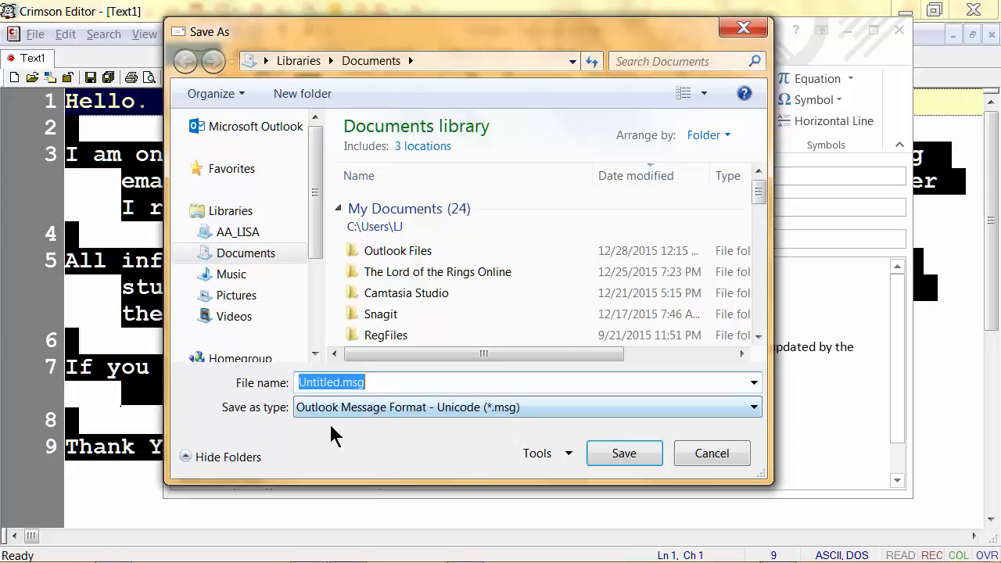
{"action": "left_click", "coordinate": [756, 408]}
{"action": "left_click", "coordinate": [423, 443]}
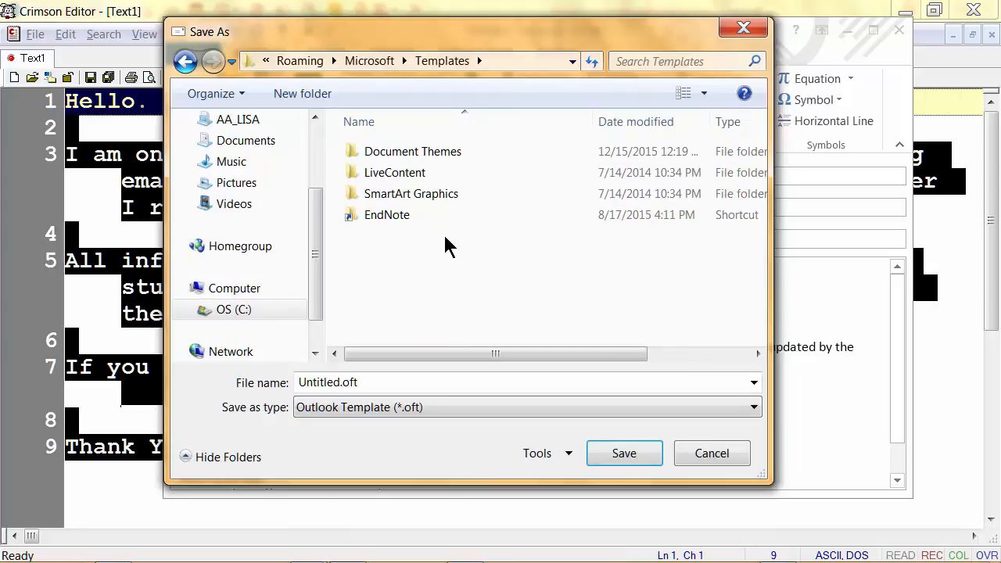
Name the template outofoffice.oft and save it in the Templates folder
{"action": "left_click", "coordinate": [340, 383]}
{"action": "double_click", "coordinate": [339, 382]}
{"action": "left_click", "coordinate": [339, 382]}
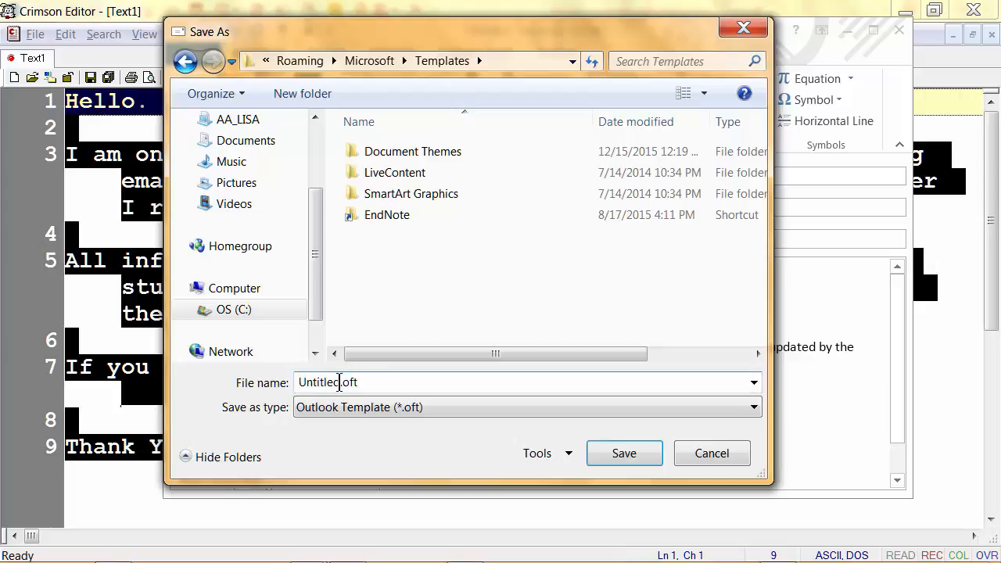
{"action": "key", "text": "BackSpace"}
{"action": "key", "text": "BackSpace"}
{"action": "key", "text": "BackSpace"}
{"action": "key", "text": "BackSpace"}
{"action": "key", "text": "BackSpace"}
{"action": "key", "text": "BackSpace"}
{"action": "key", "text": "BackSpace"}
{"action": "key", "text": "BackSpace"}
{"action": "type", "text": "outofoffice"}
{"action": "left_click", "coordinate": [619, 457]}
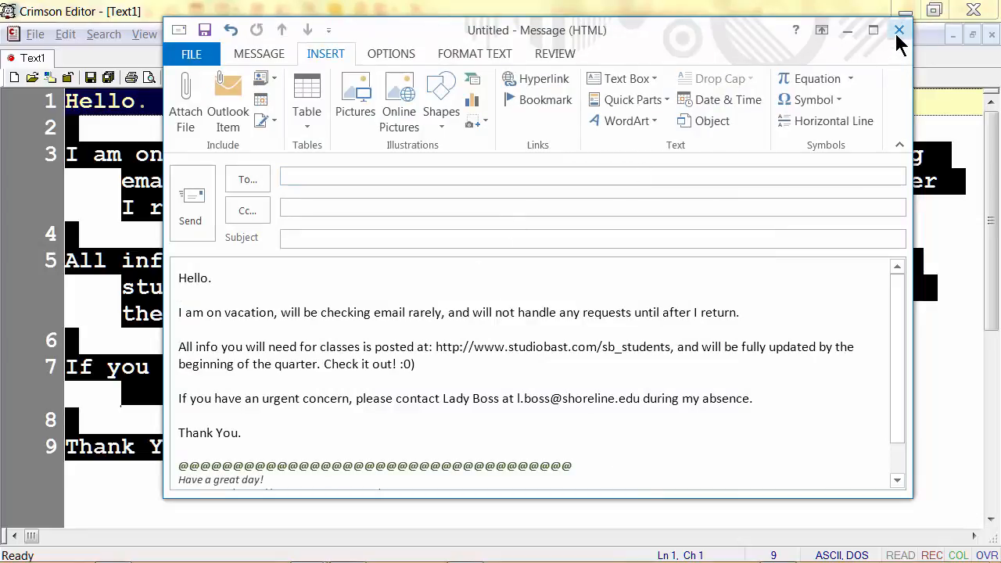
Close the message without saving its changes and return to the Outlook inbox
{"action": "left_click", "coordinate": [899, 33]}
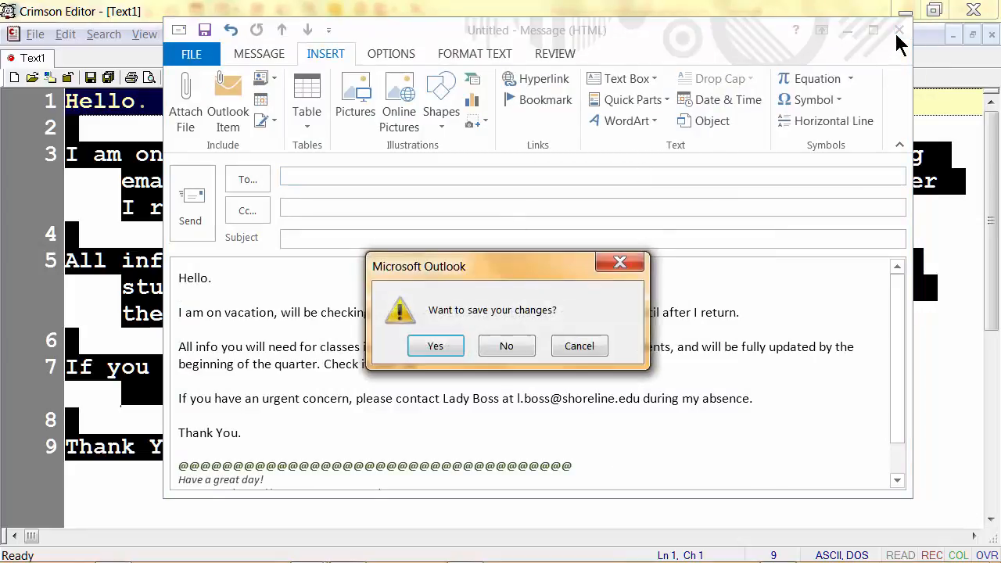
{"action": "left_click", "coordinate": [507, 346]}
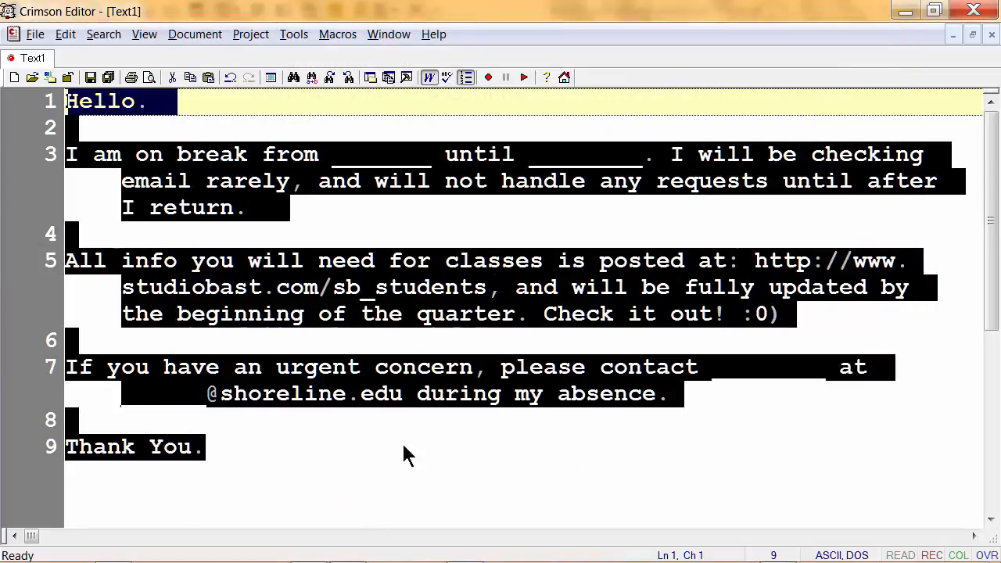
{"action": "left_click", "coordinate": [311, 550]}
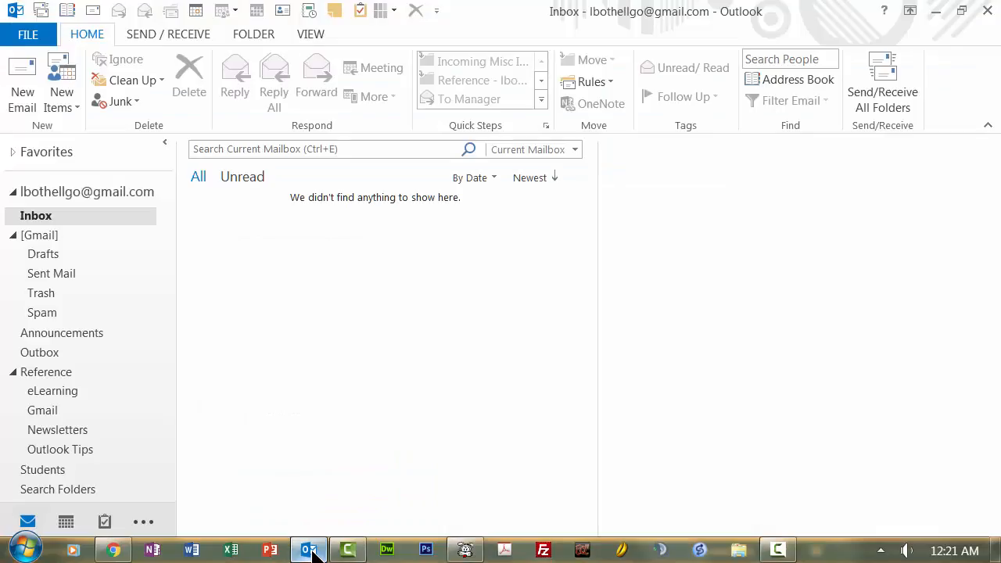
Open the Rules and Alerts manager and start a new e-mail rule
{"action": "left_click", "coordinate": [607, 86]}
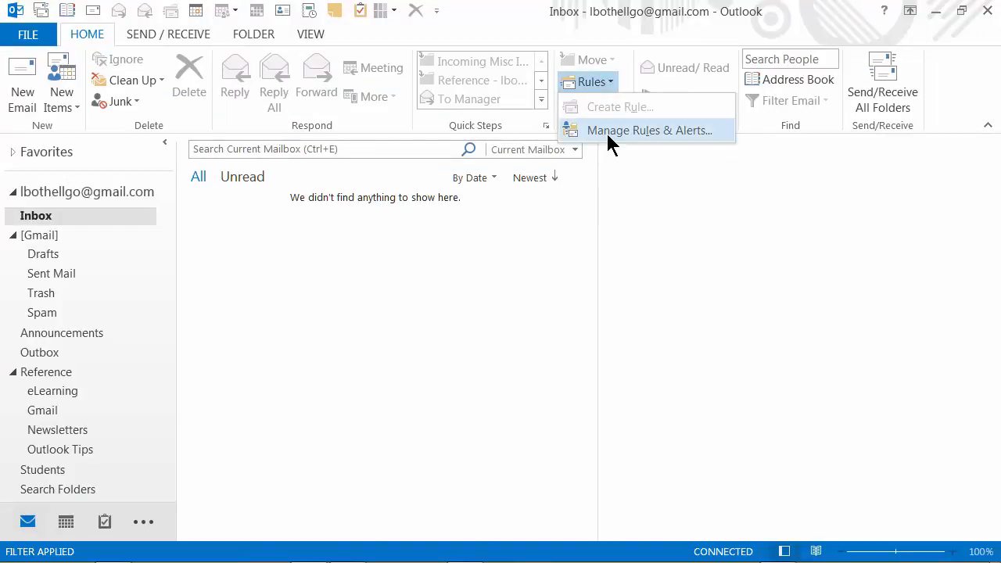
{"action": "left_click", "coordinate": [608, 135]}
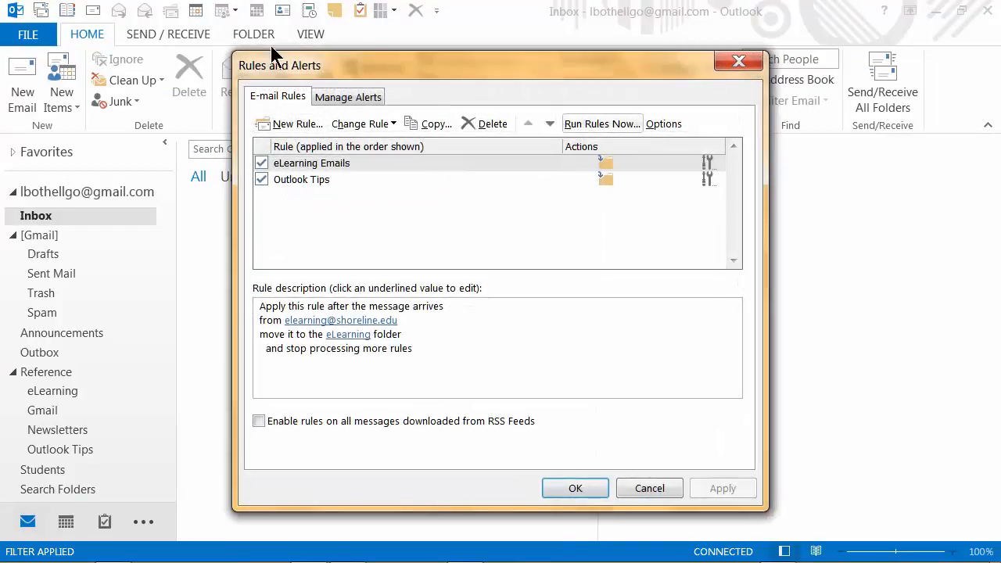
{"action": "left_click_drag", "start_coordinate": [431, 64], "coordinate": [421, 178]}
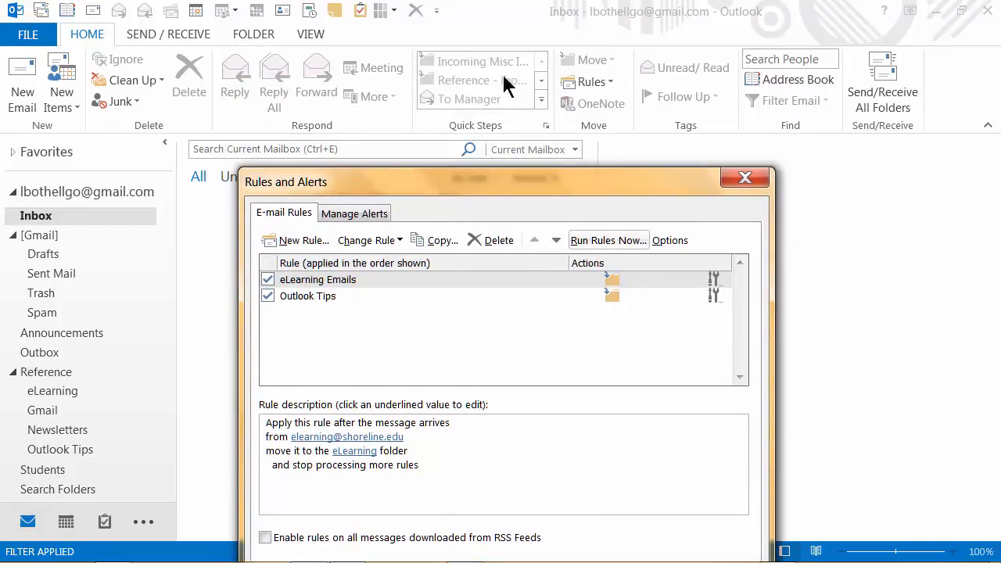
{"action": "left_click_drag", "start_coordinate": [618, 186], "coordinate": [608, 65]}
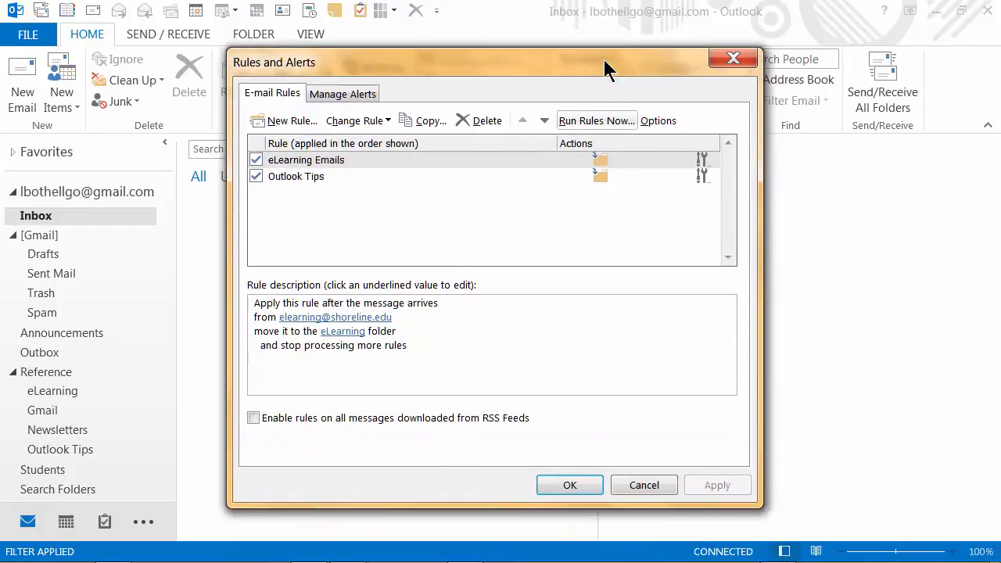
{"action": "left_click", "coordinate": [275, 120]}
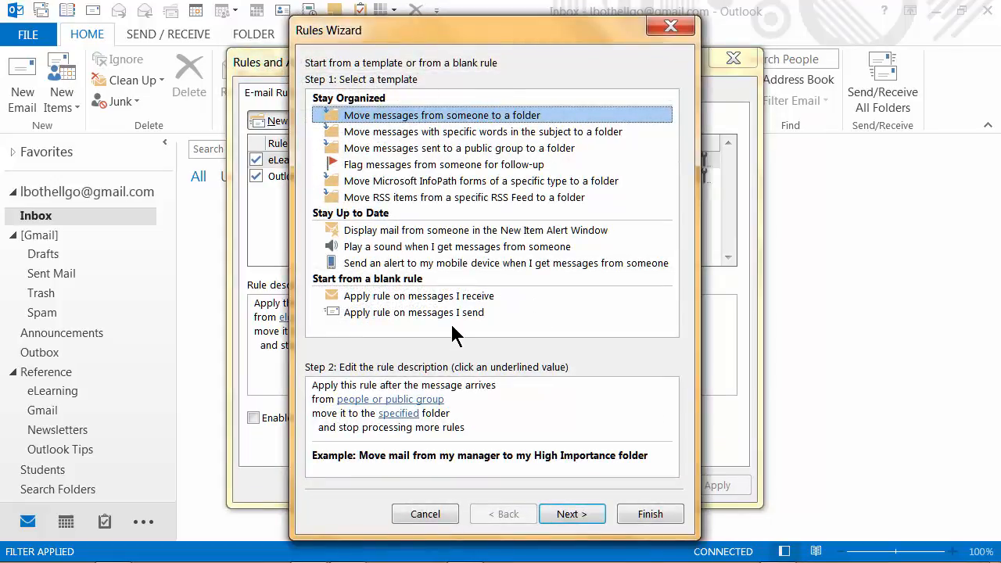
Base the rule on a blank rule for received messages, with no conditions, and accept applying it to every message
{"action": "left_click", "coordinate": [381, 301]}
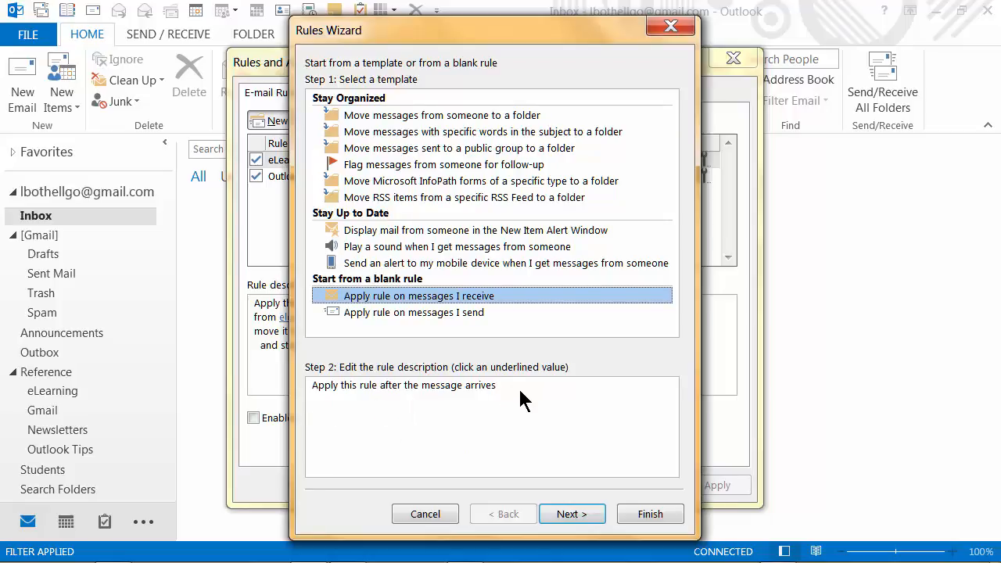
{"action": "left_click", "coordinate": [569, 514]}
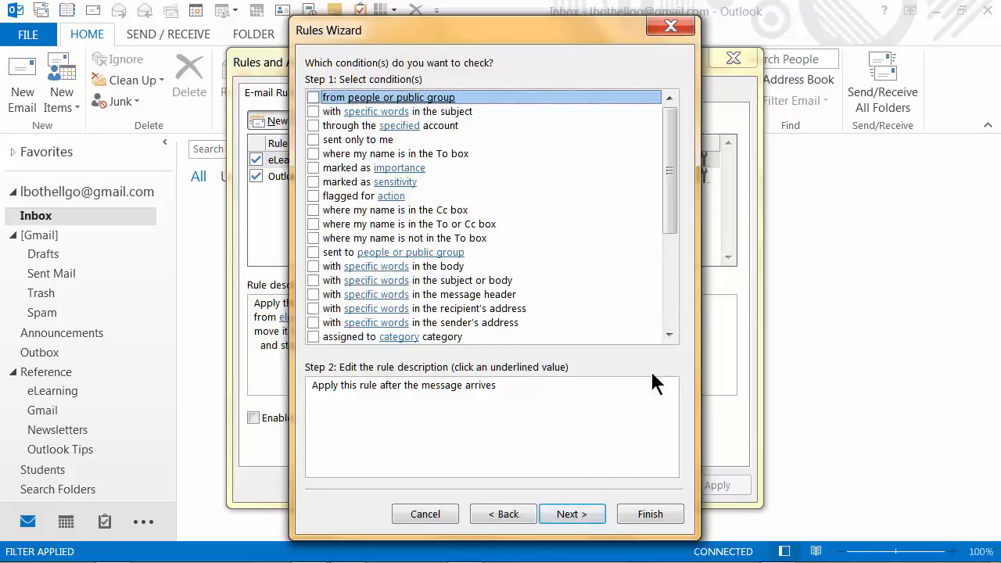
{"action": "mouse_move", "coordinate": [670, 141]}
{"action": "left_mouse_down"}
{"action": "mouse_move", "coordinate": [672, 286]}
{"action": "mouse_move", "coordinate": [672, 125]}
{"action": "left_mouse_up"}
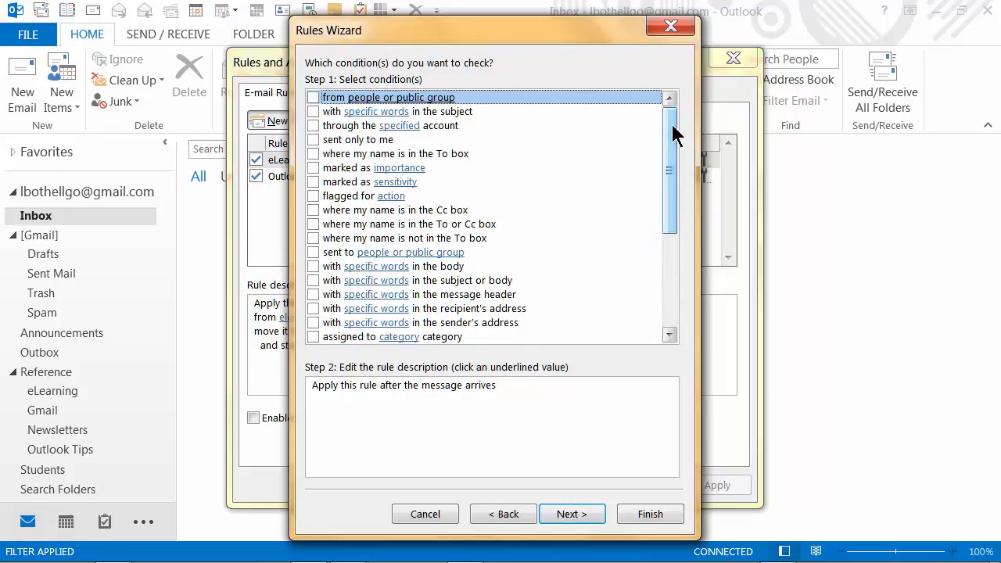
{"action": "mouse_move", "coordinate": [673, 133]}
{"action": "left_mouse_down"}
{"action": "mouse_move", "coordinate": [663, 270]}
{"action": "mouse_move", "coordinate": [660, 129]}
{"action": "left_mouse_up"}
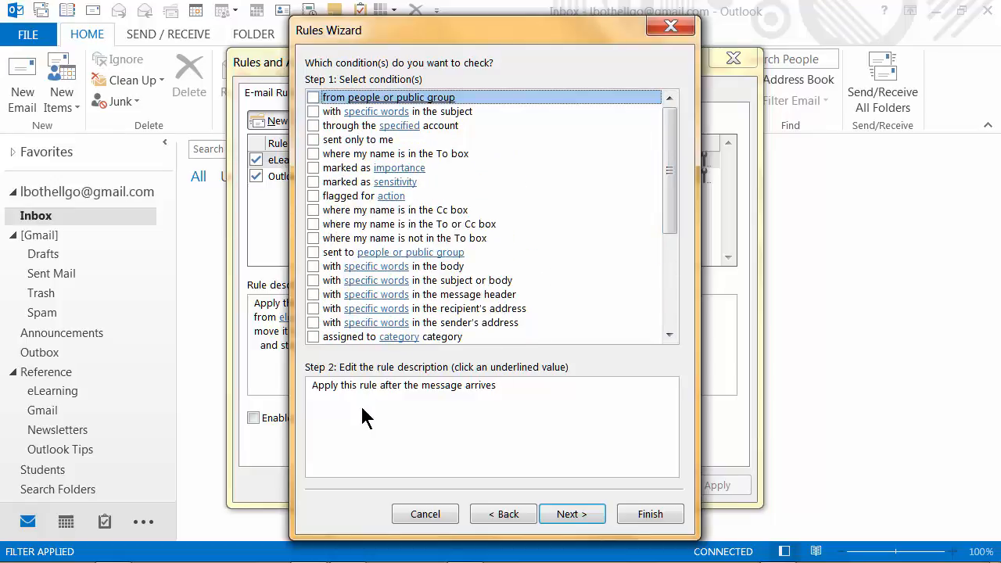
{"action": "left_click", "coordinate": [569, 514]}
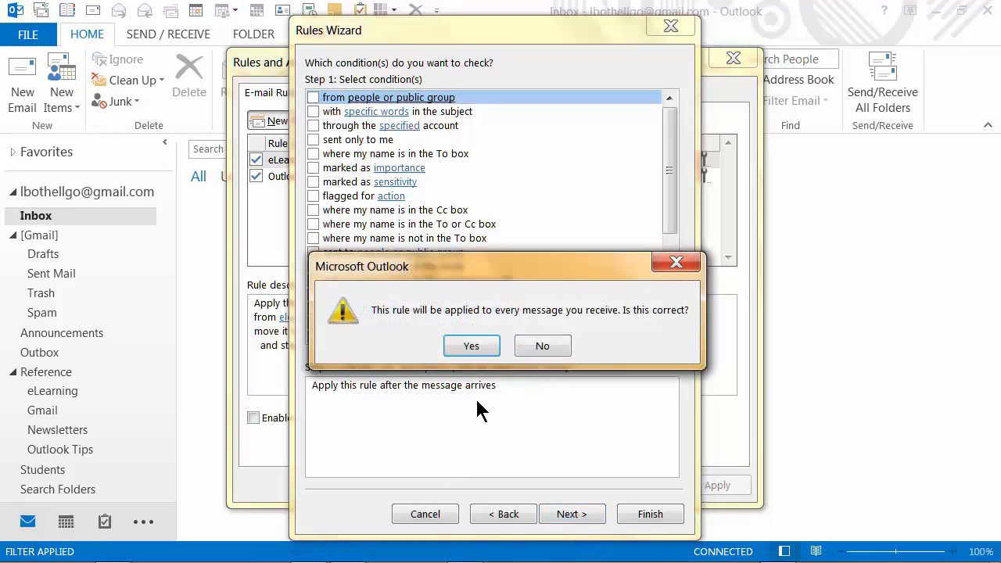
{"action": "left_click", "coordinate": [469, 341]}
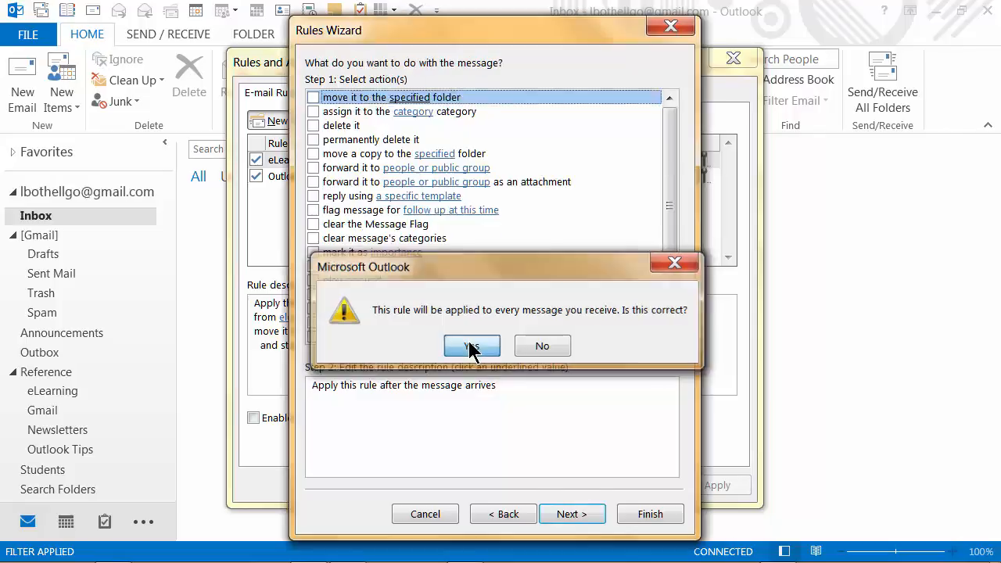
Choose replying using a specific template as the rule's action
{"action": "left_click", "coordinate": [575, 514]}
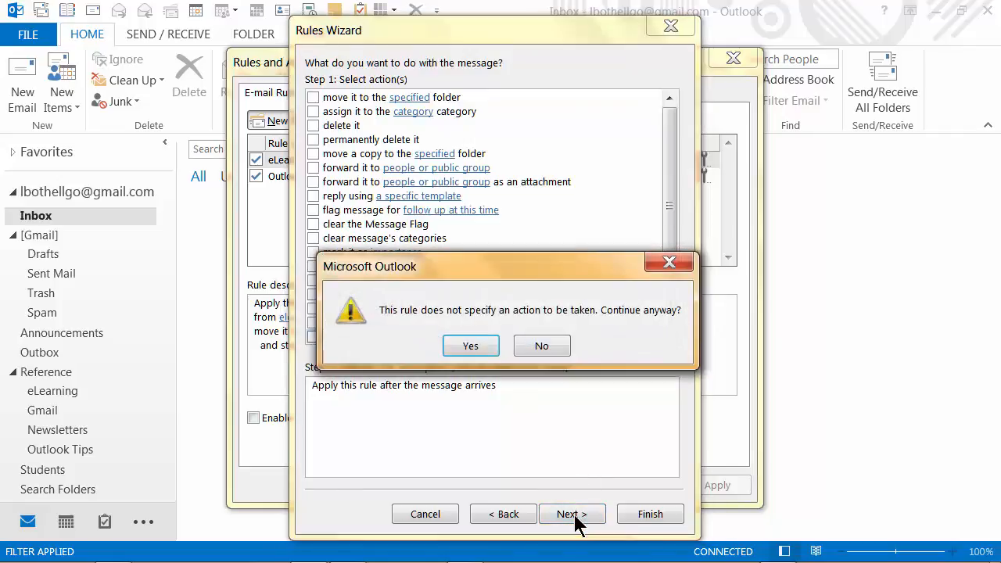
{"action": "left_click", "coordinate": [542, 352]}
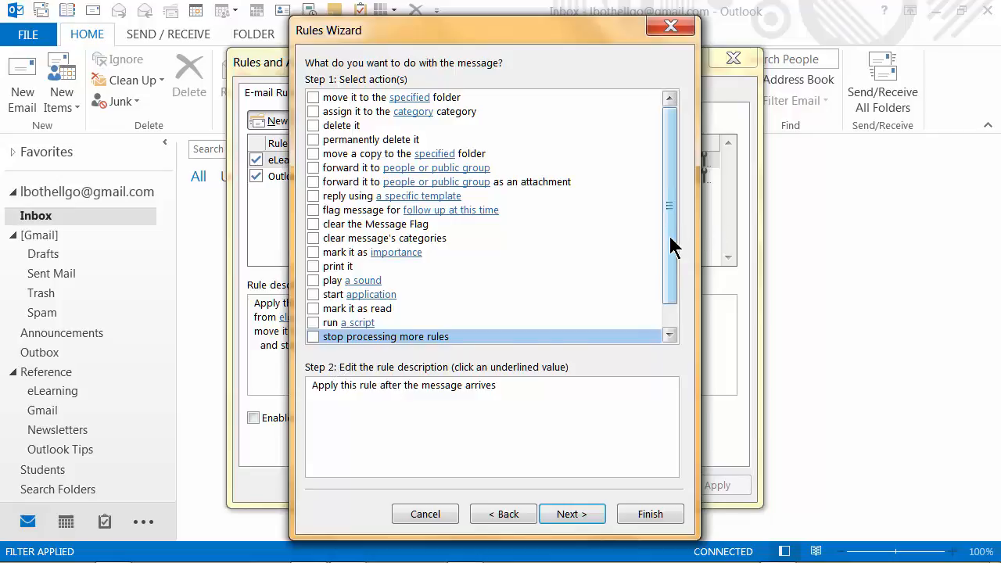
{"action": "left_click_drag", "start_coordinate": [669, 236], "coordinate": [666, 304]}
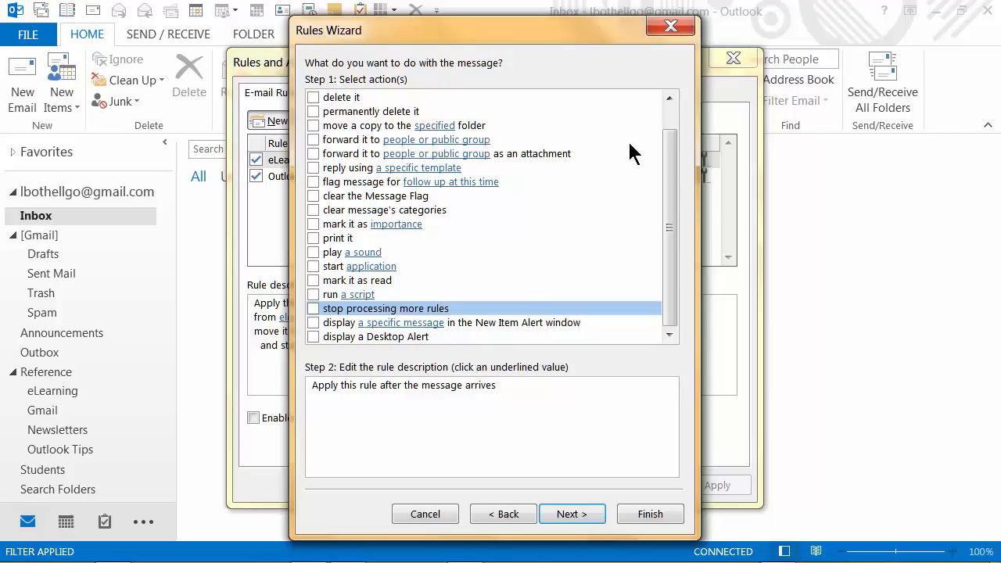
{"action": "left_click_drag", "start_coordinate": [671, 151], "coordinate": [666, 107]}
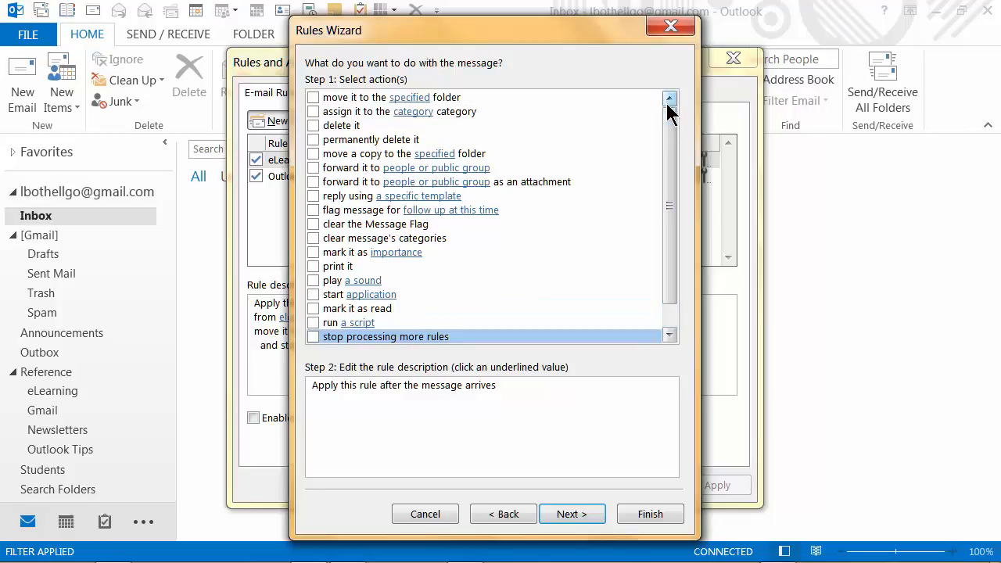
{"action": "left_click", "coordinate": [313, 196]}
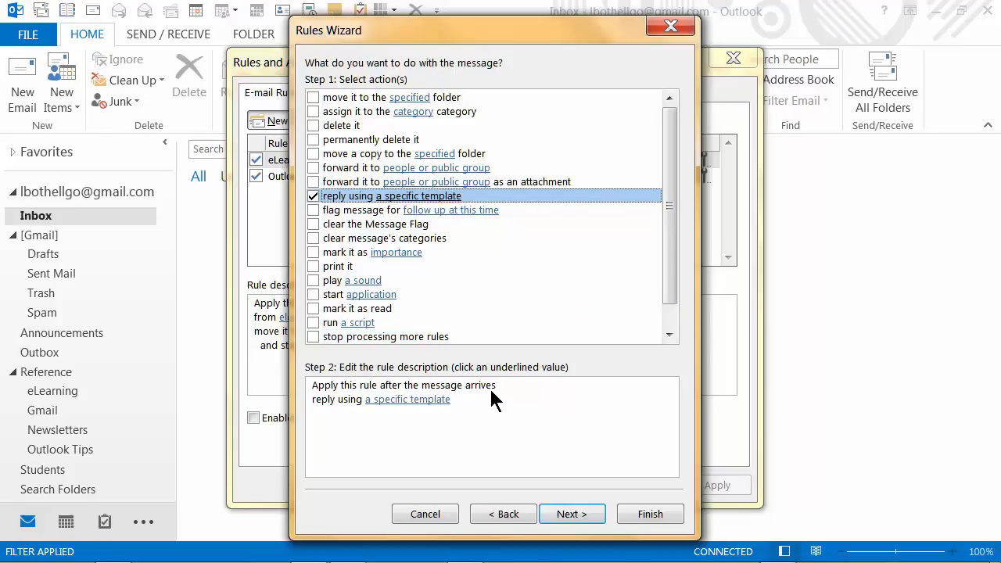
Set the rule's reply template to outofoffice from User Templates in File System
{"action": "left_click", "coordinate": [406, 400]}
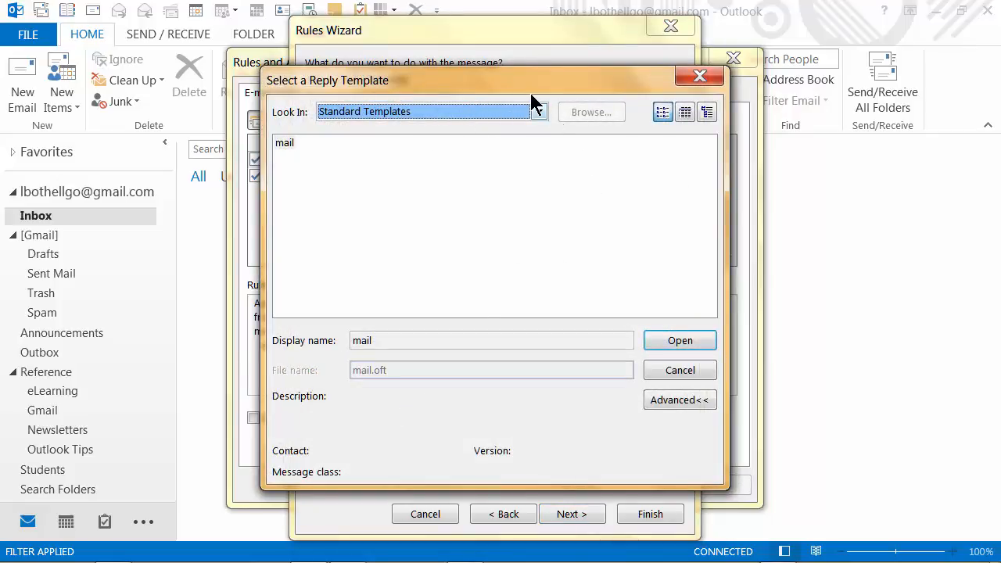
{"action": "left_click", "coordinate": [540, 117]}
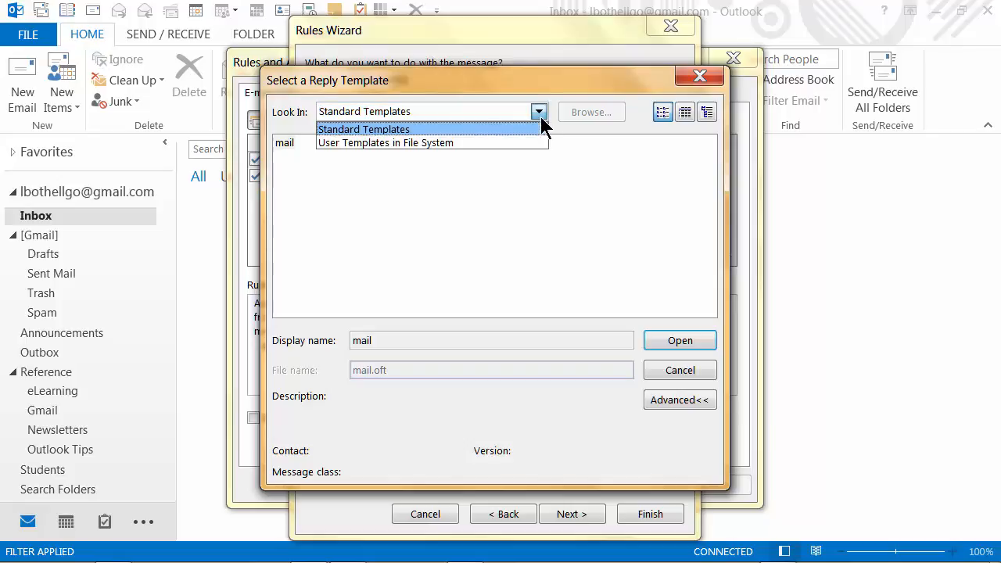
{"action": "left_click", "coordinate": [432, 142]}
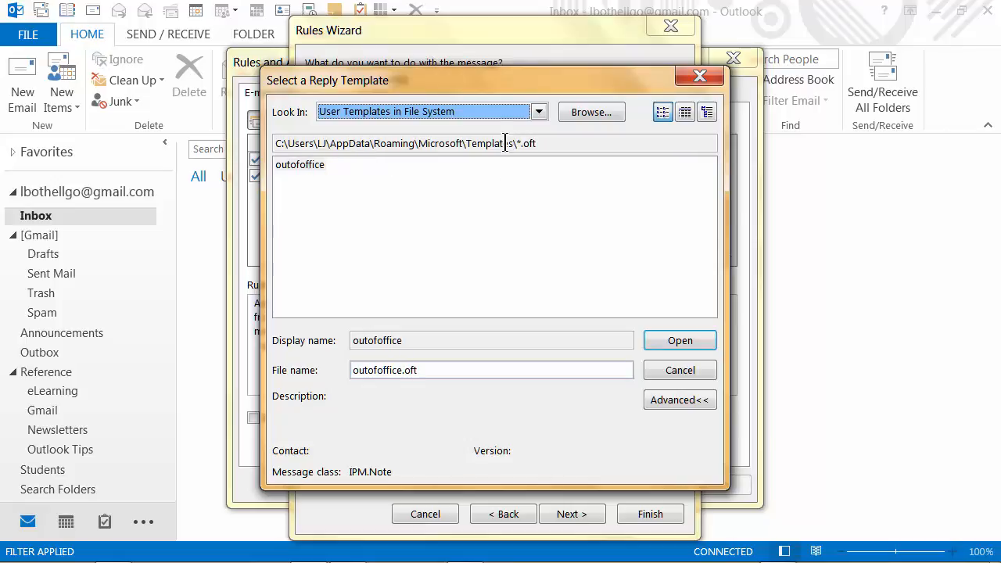
{"action": "left_click", "coordinate": [305, 168]}
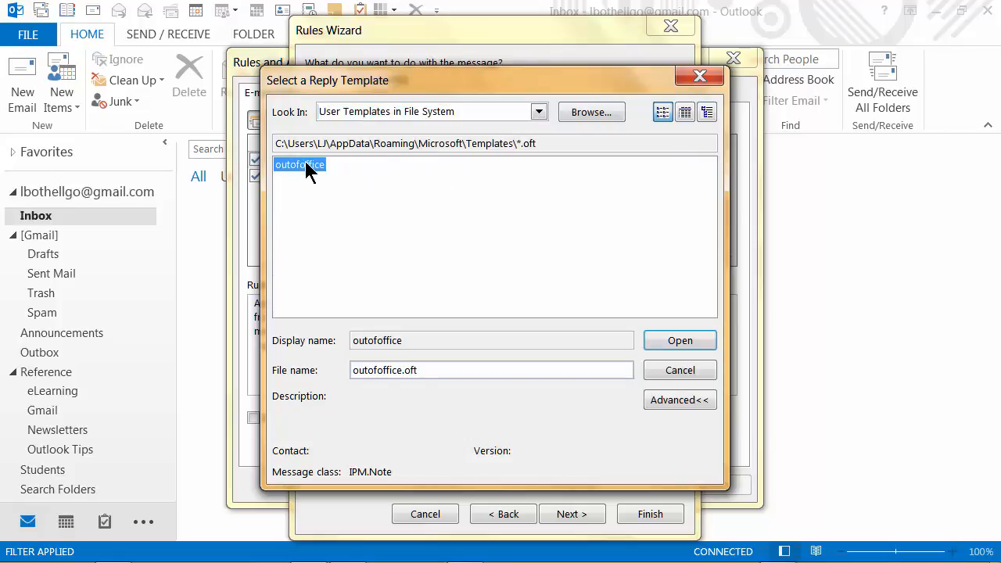
{"action": "left_click", "coordinate": [680, 341]}
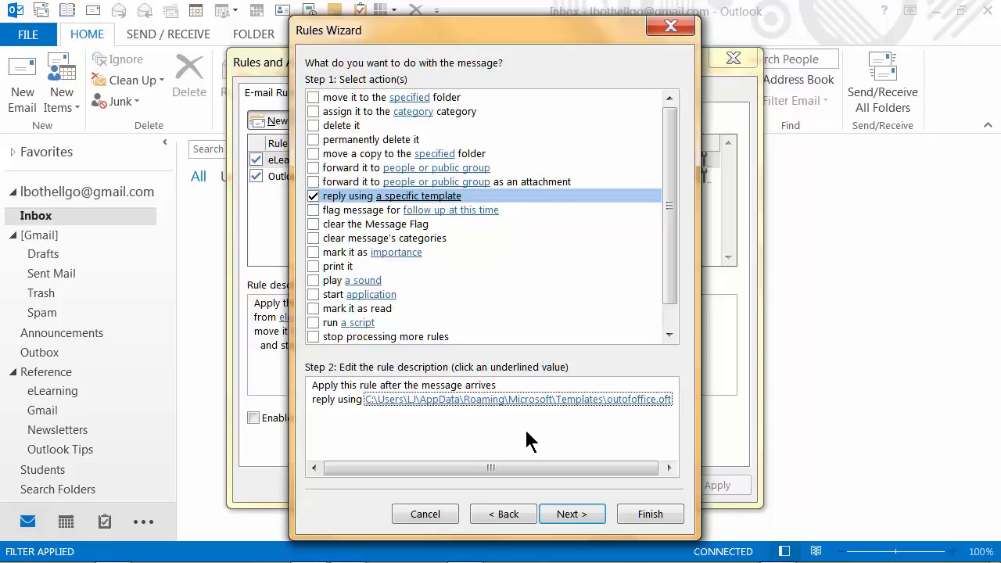
Leave the rule without exceptions and finish its setup with the rule turned on
{"action": "left_click", "coordinate": [565, 518]}
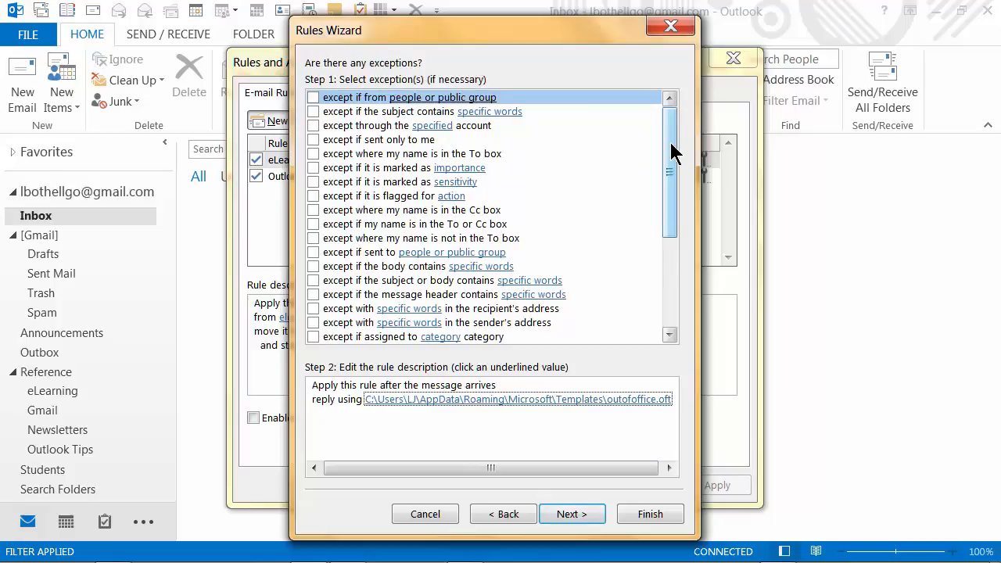
{"action": "left_click_drag", "start_coordinate": [670, 149], "coordinate": [669, 291]}
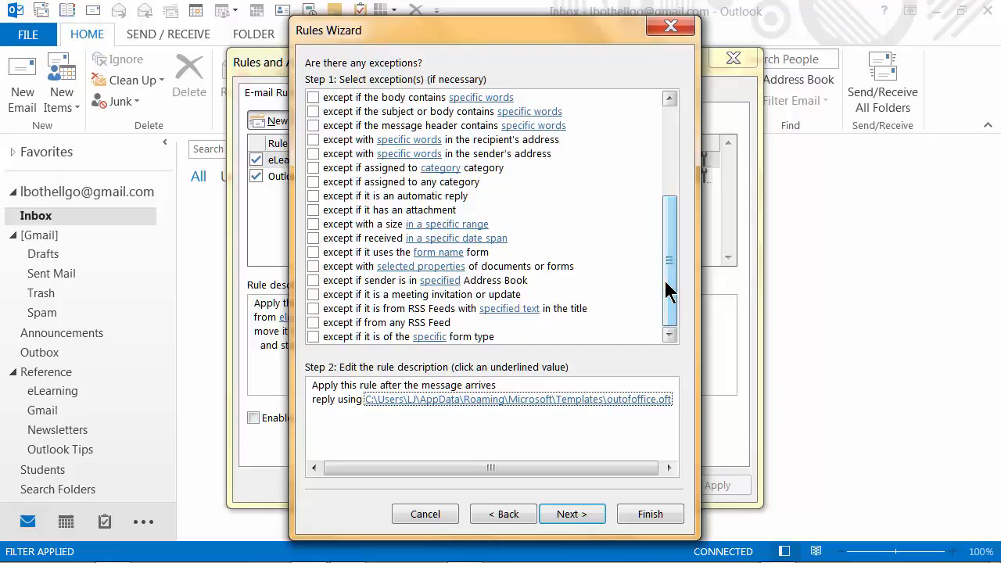
{"action": "left_click", "coordinate": [570, 514]}
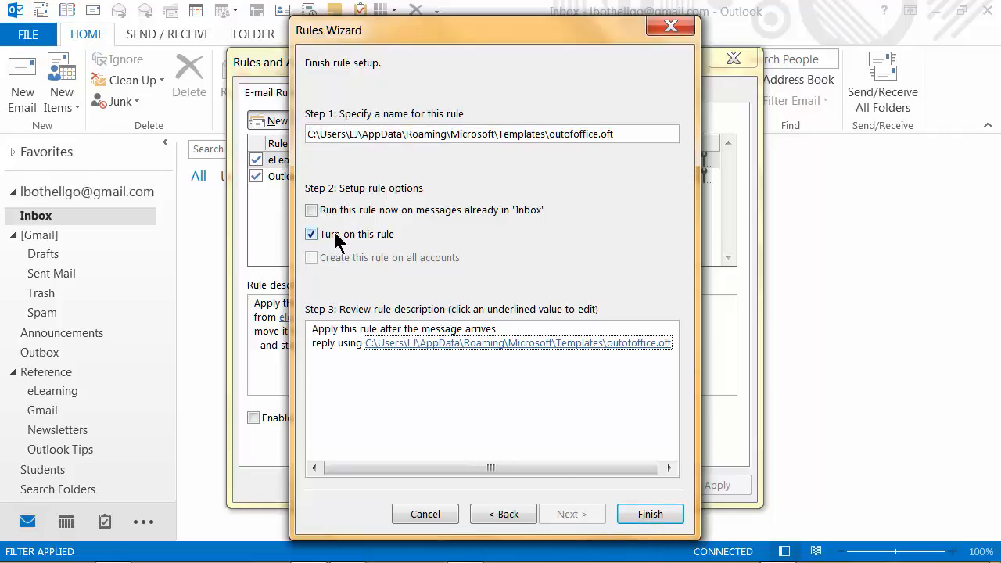
{"action": "left_click", "coordinate": [652, 514]}
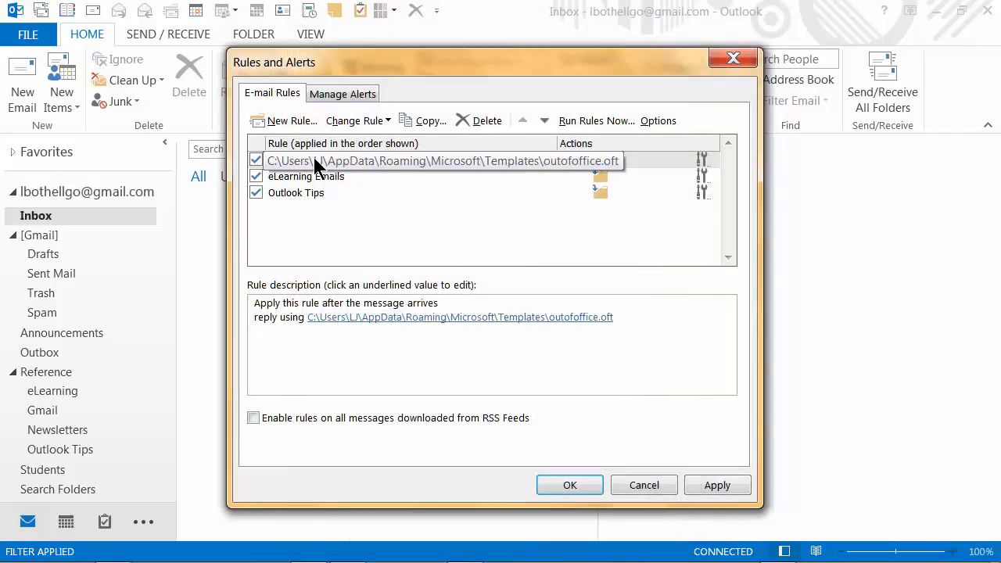
Edit the new rule's settings to rename it Out of Office Reply, and apply the change to the rules list
{"action": "left_click", "coordinate": [376, 124]}
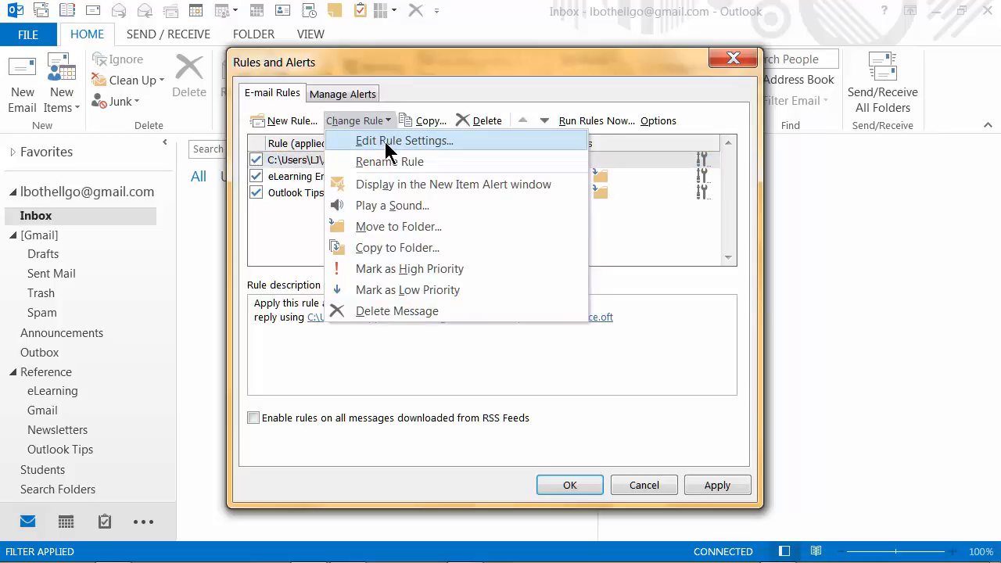
{"action": "left_click", "coordinate": [385, 141]}
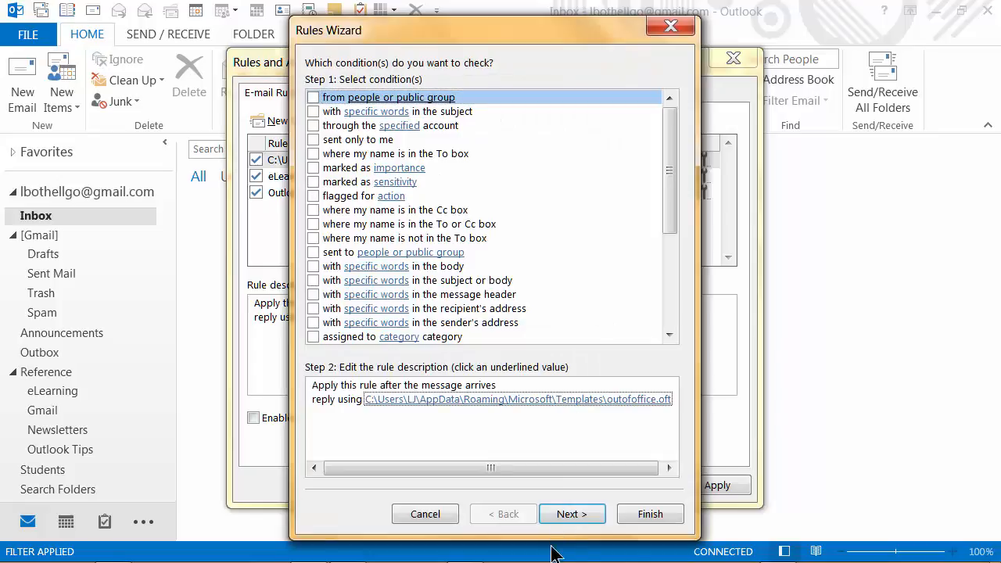
{"action": "left_click", "coordinate": [560, 519]}
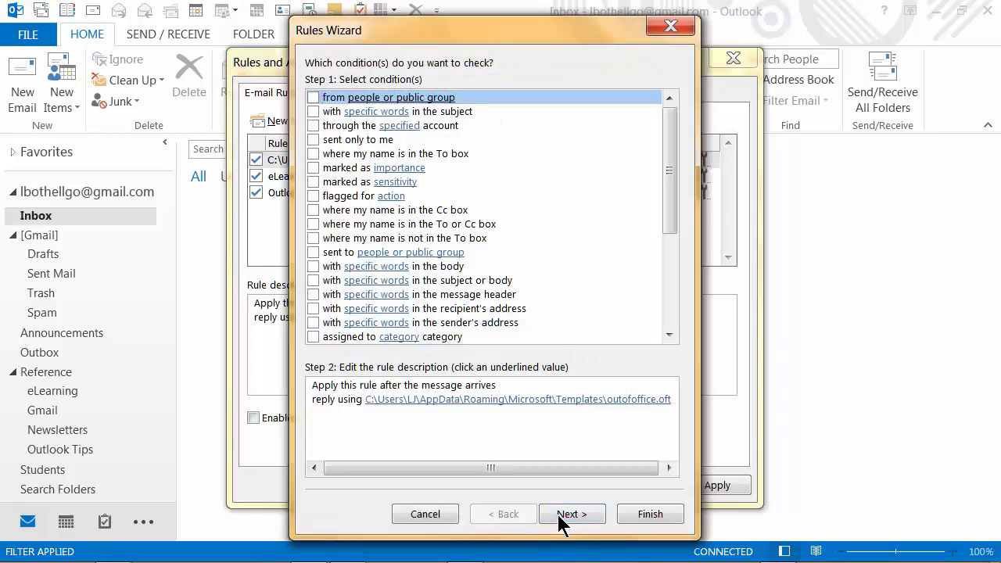
{"action": "left_click", "coordinate": [475, 347]}
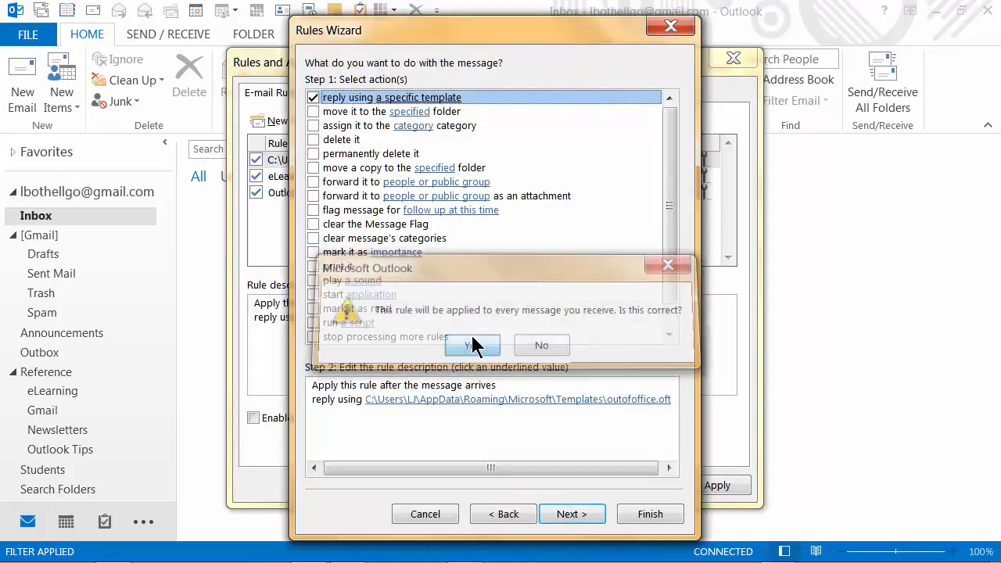
{"action": "left_click", "coordinate": [565, 520]}
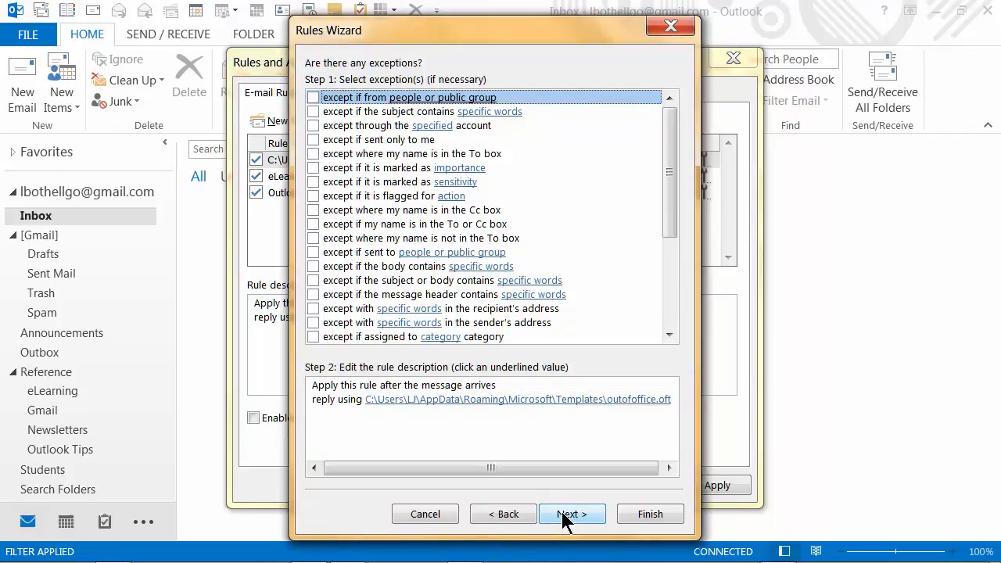
{"action": "left_click", "coordinate": [565, 514]}
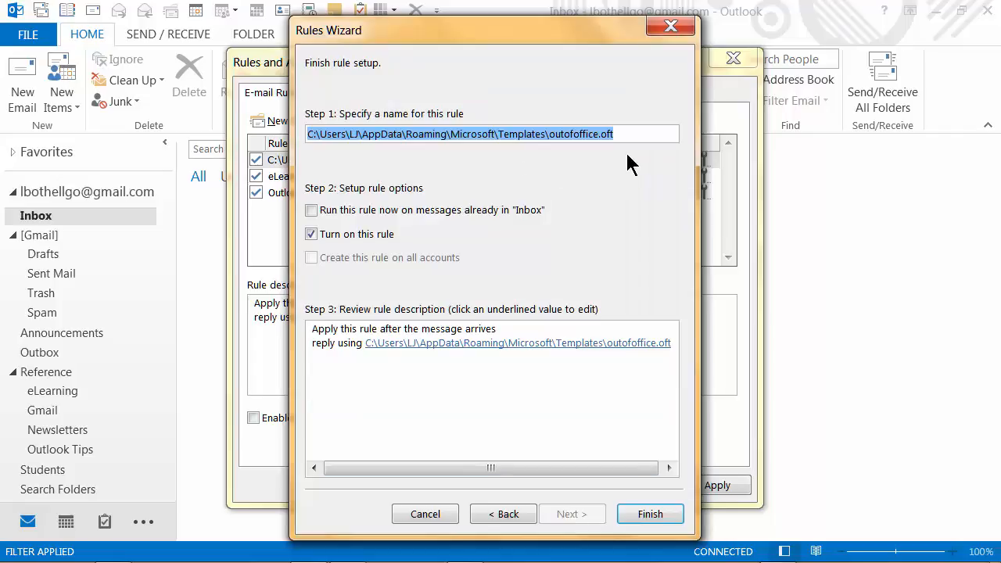
{"action": "type", "text": "Ou"}
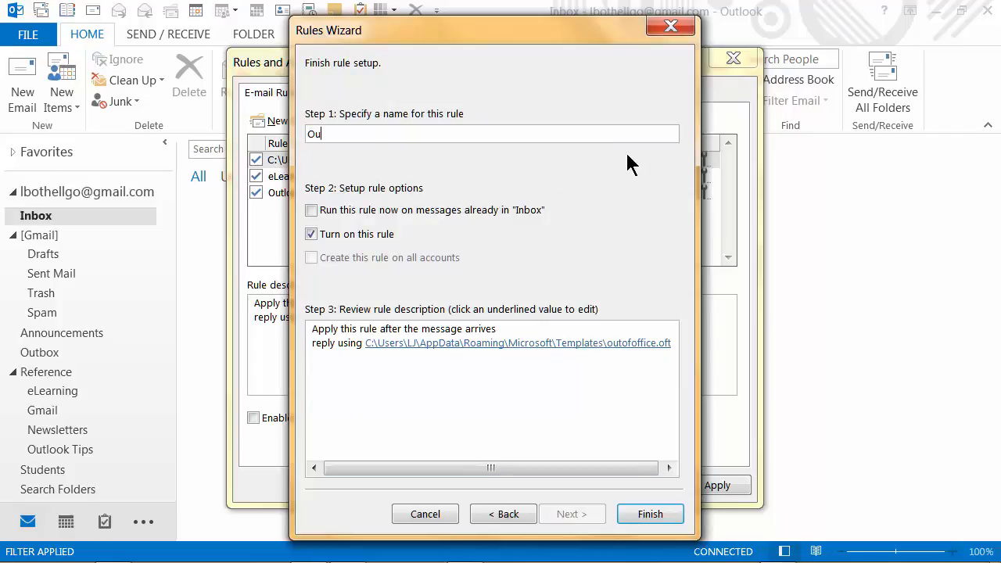
{"action": "type", "text": "t of Office Reply"}
{"action": "left_click", "coordinate": [654, 514]}
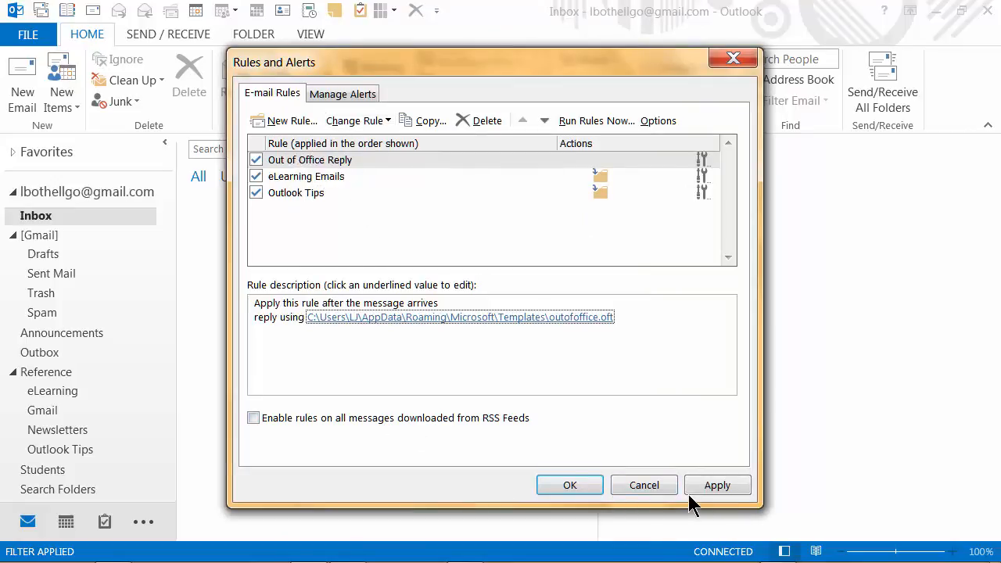
{"action": "left_click", "coordinate": [713, 487]}
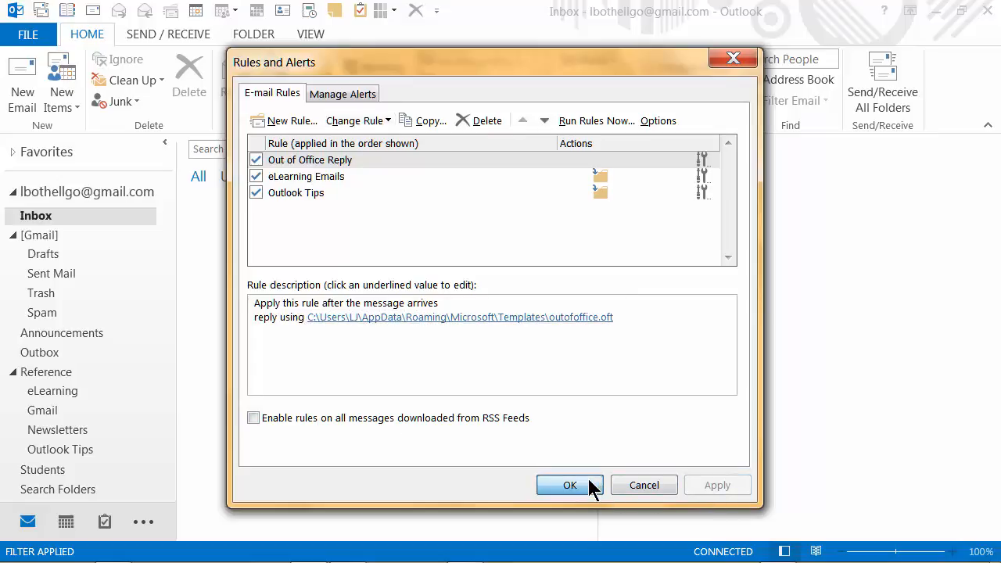
{"action": "left_click", "coordinate": [588, 480]}
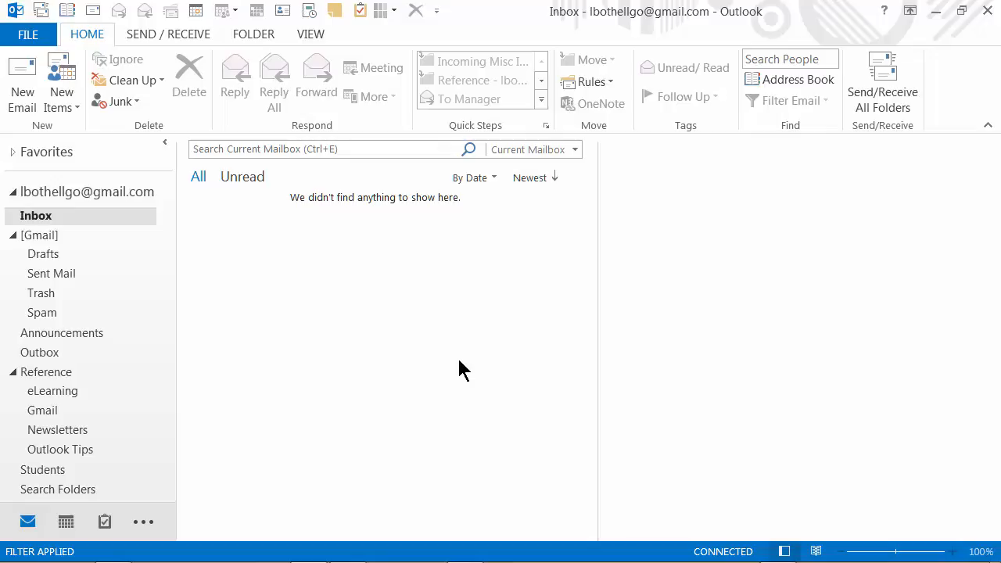
Turn off the Out of Office Reply rule in the Rules and Alerts manager and apply the change
{"action": "left_click", "coordinate": [607, 82]}
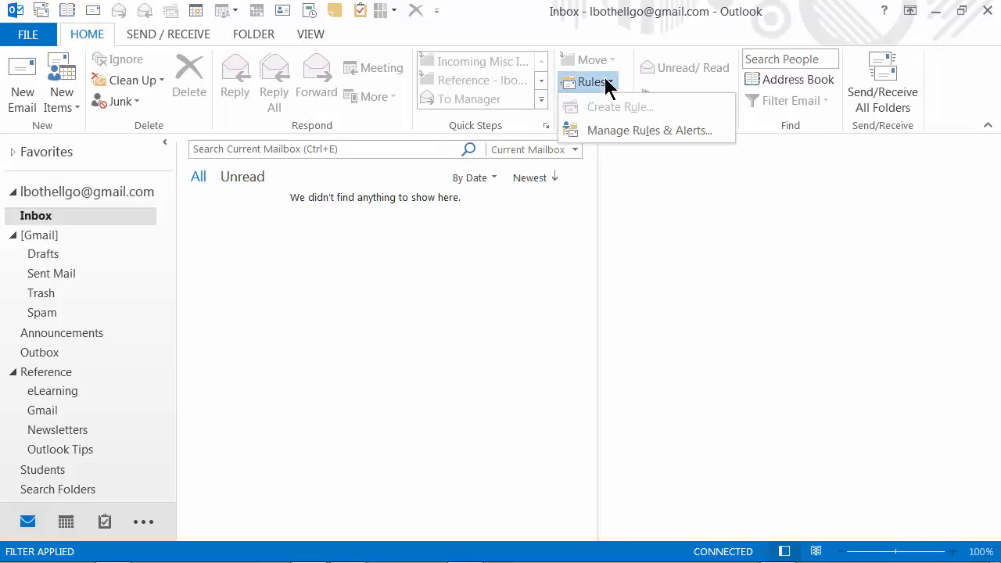
{"action": "left_click", "coordinate": [612, 130]}
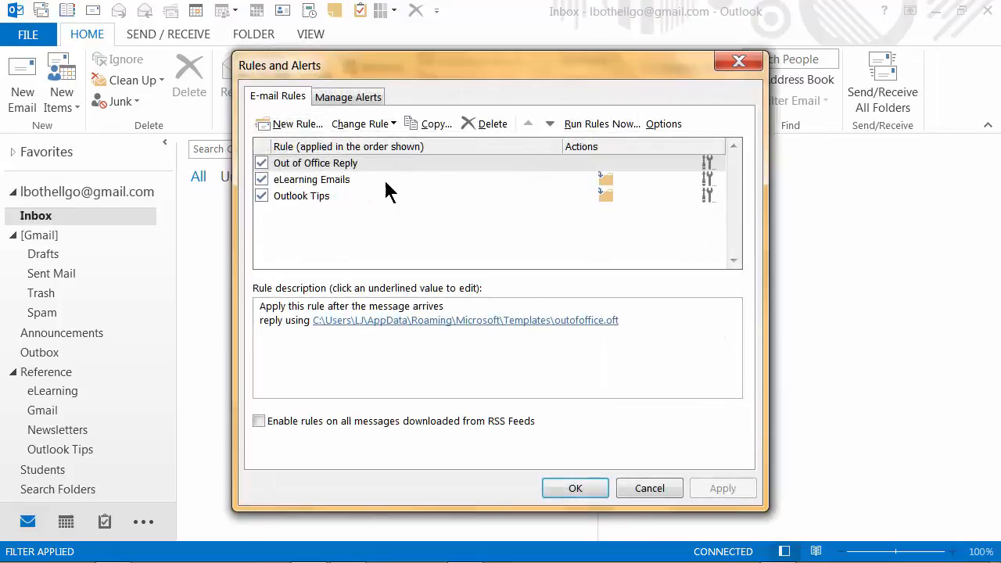
{"action": "left_click", "coordinate": [261, 163]}
{"action": "left_click", "coordinate": [552, 342]}
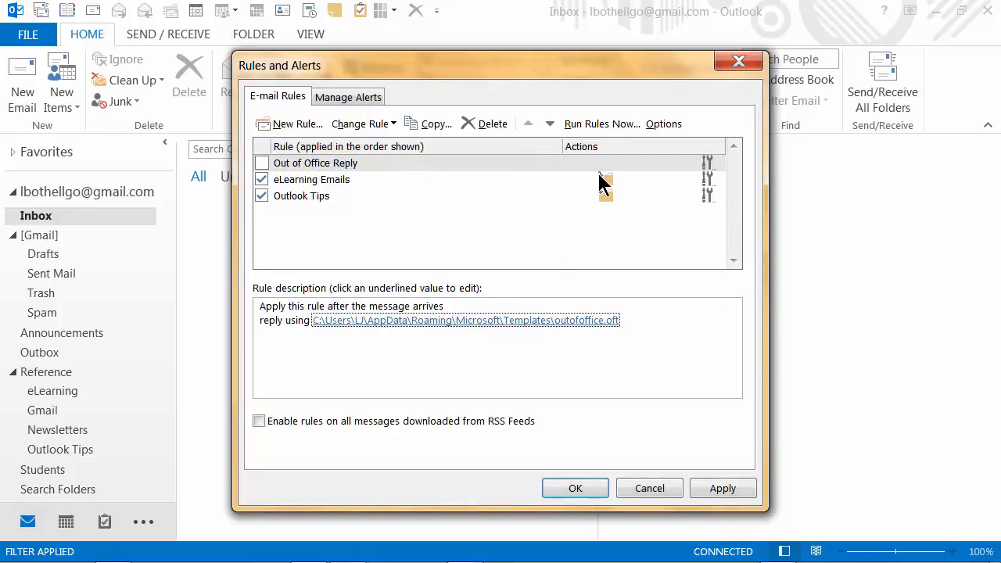
{"action": "left_click", "coordinate": [725, 489]}
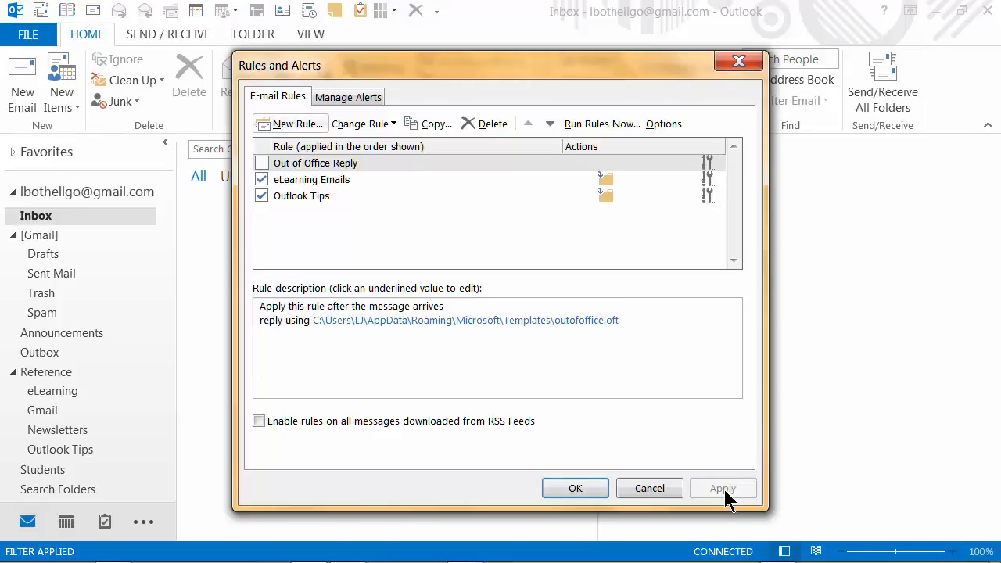
{"action": "left_click", "coordinate": [579, 488]}
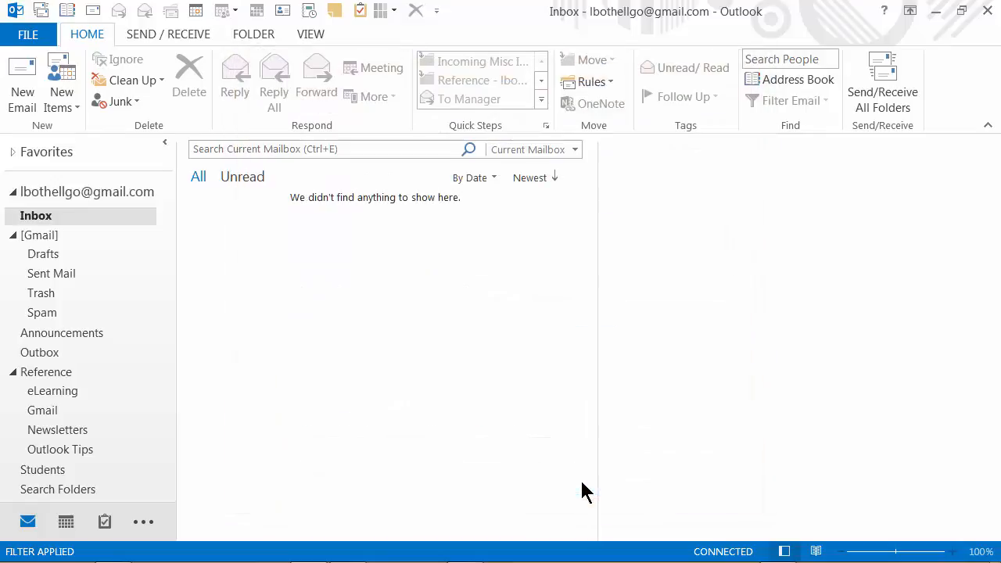